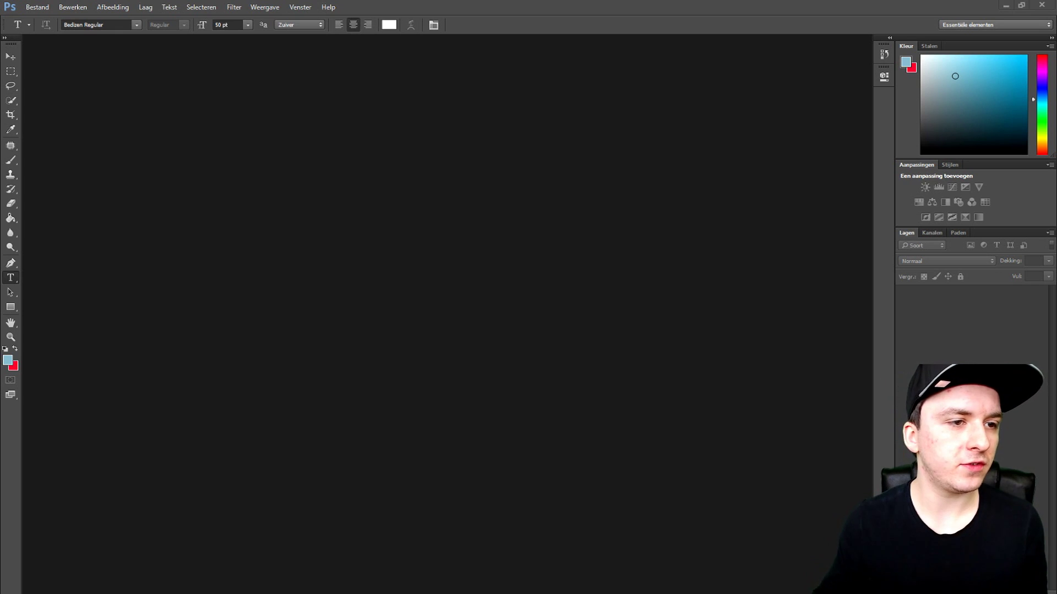
Create a new 1920×1080 px document with a transparent background
left_click(37, 8)
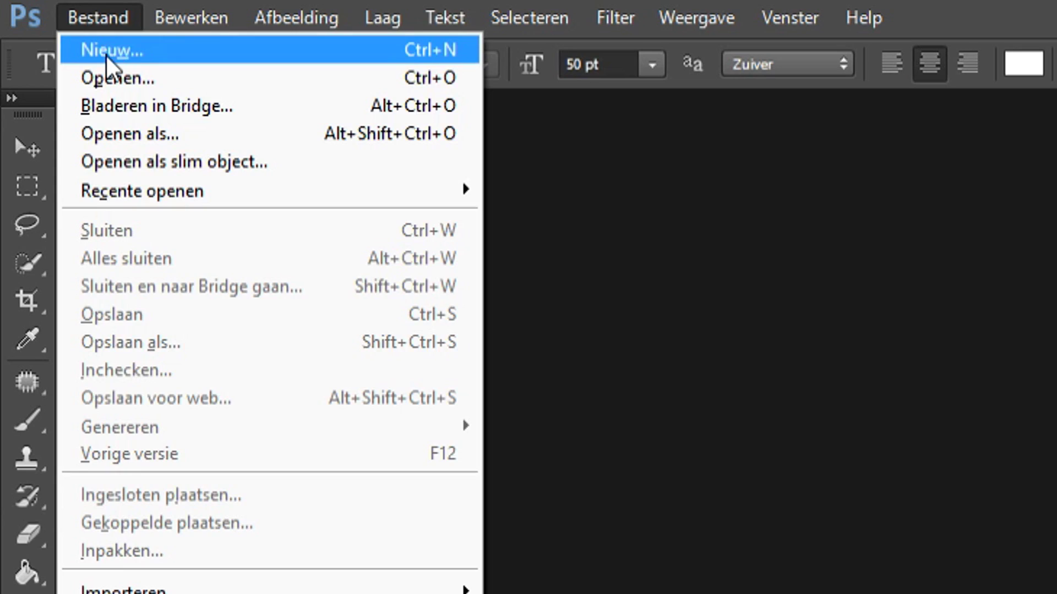
left_click(40, 48)
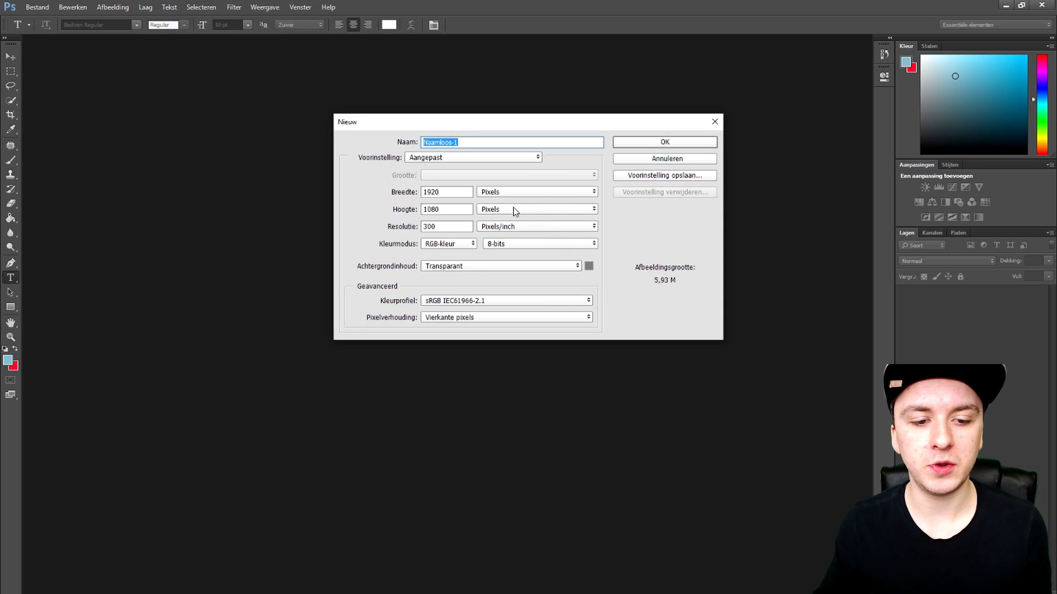
left_click(454, 192)
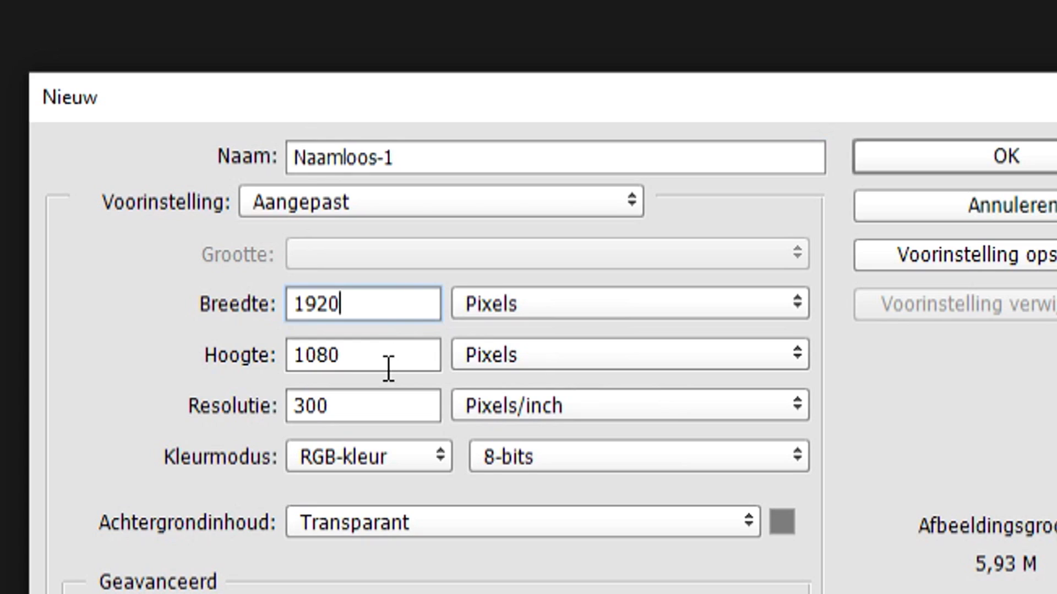
key("Tab")
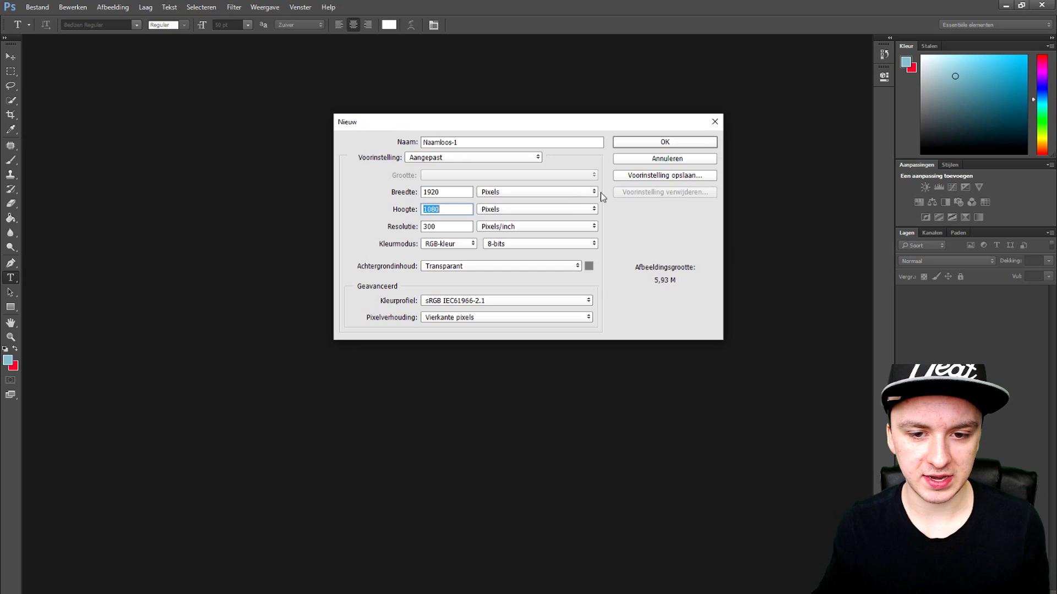
left_click(676, 143)
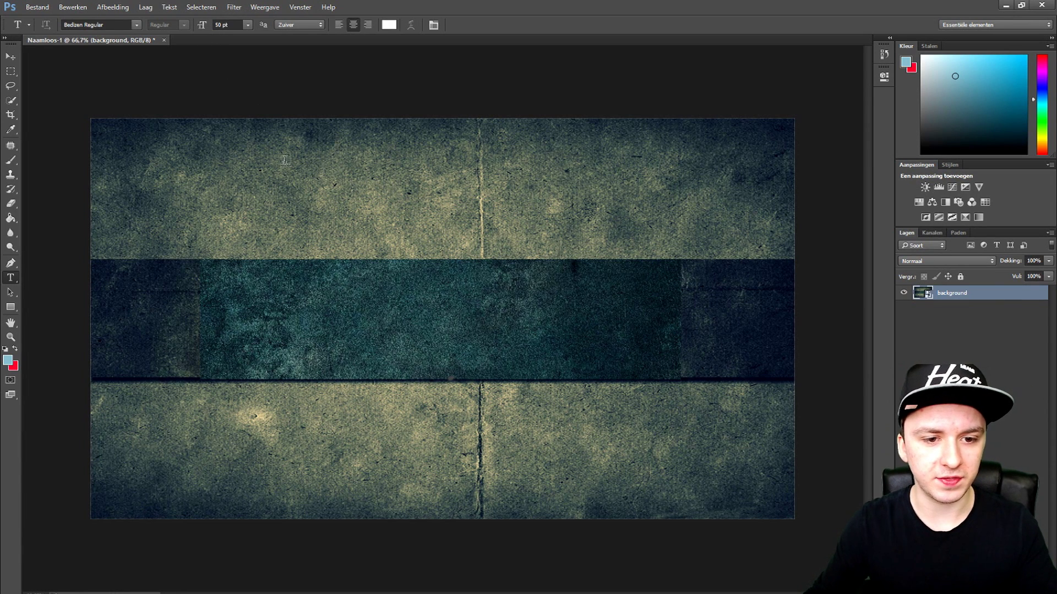
key("m")
left_click_drag(64, 94, 809, 260)
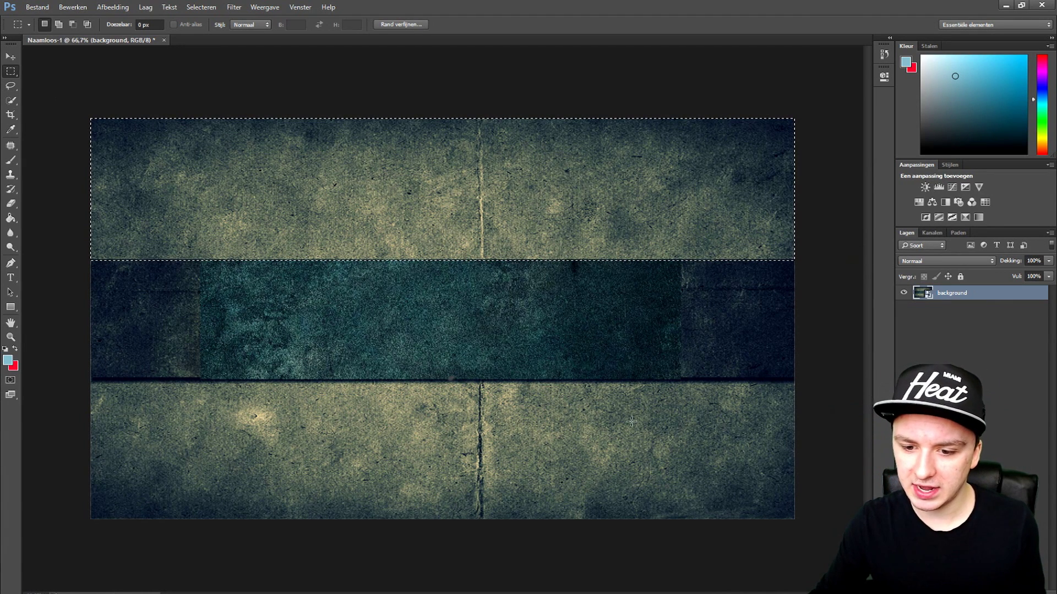
left_click_drag(814, 548, 15, 387)
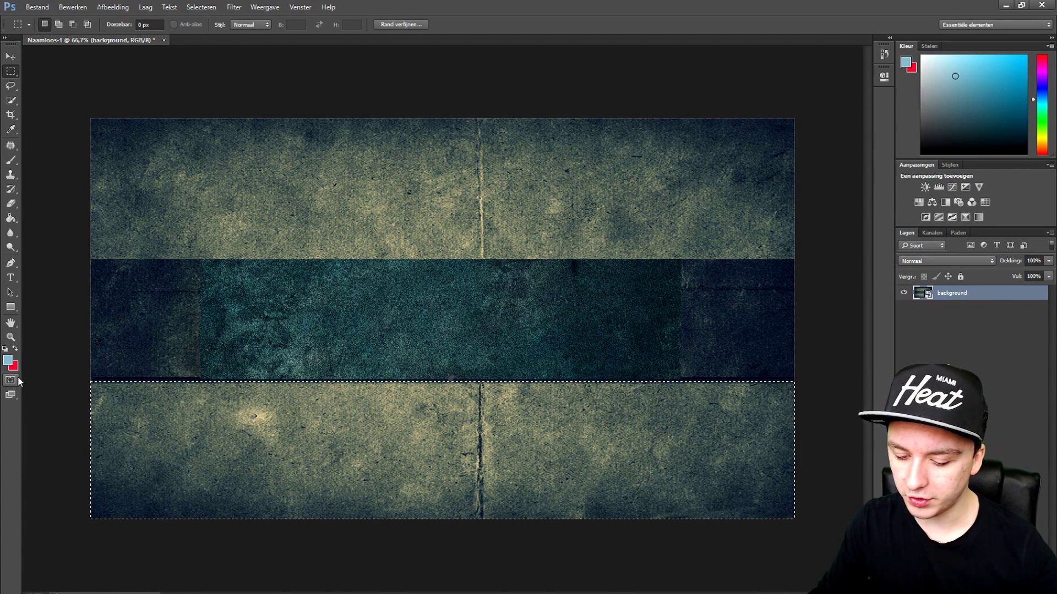
key("Delete")
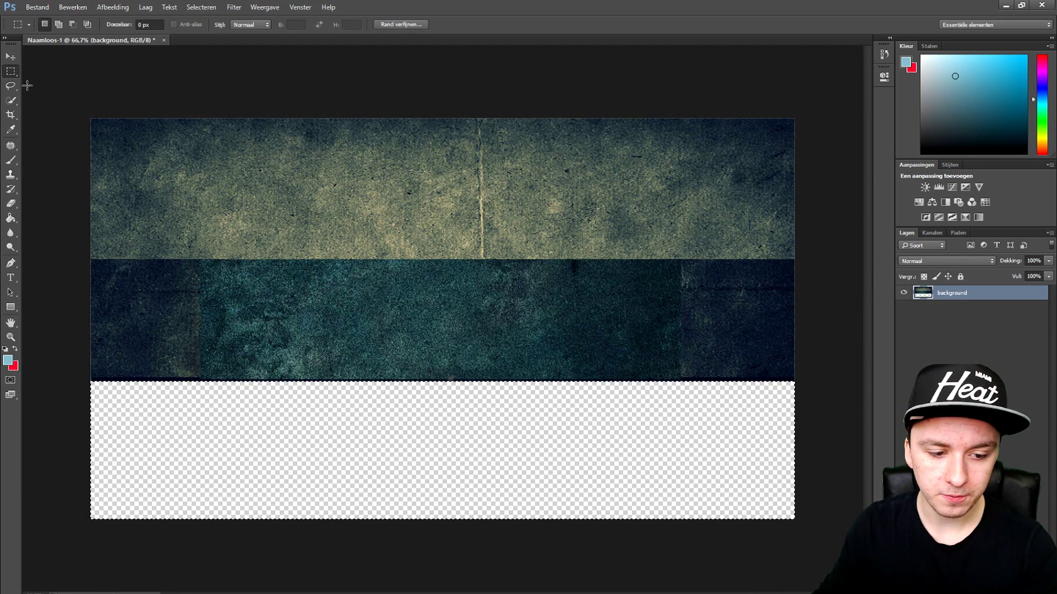
left_click_drag(58, 87, 828, 257)
key("Delete")
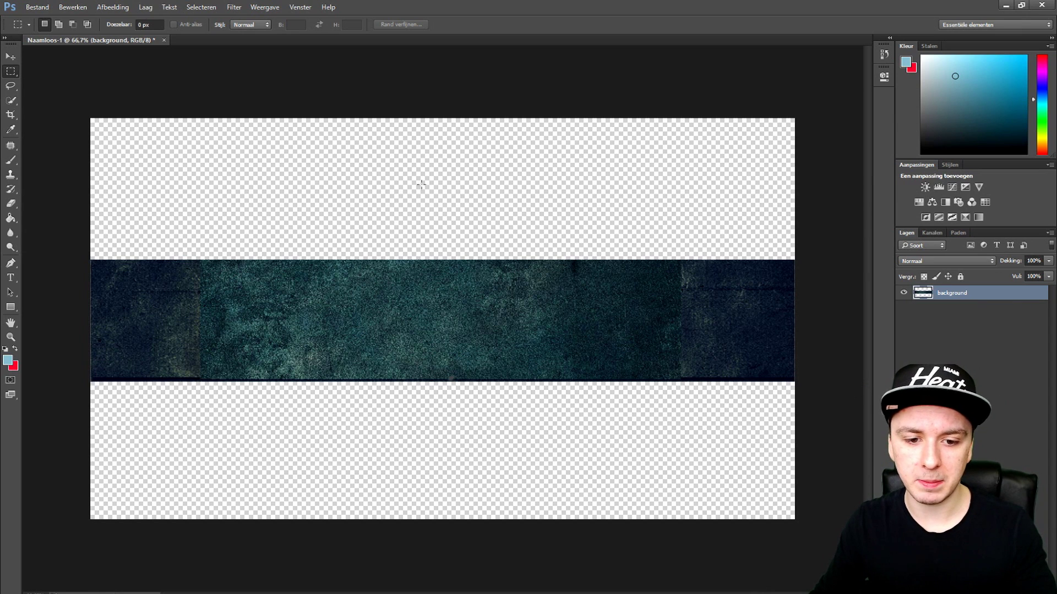
key("ctrl+alt+z")
key("ctrl+alt+z")
key("ctrl+alt+z")
key("ctrl+alt+z")
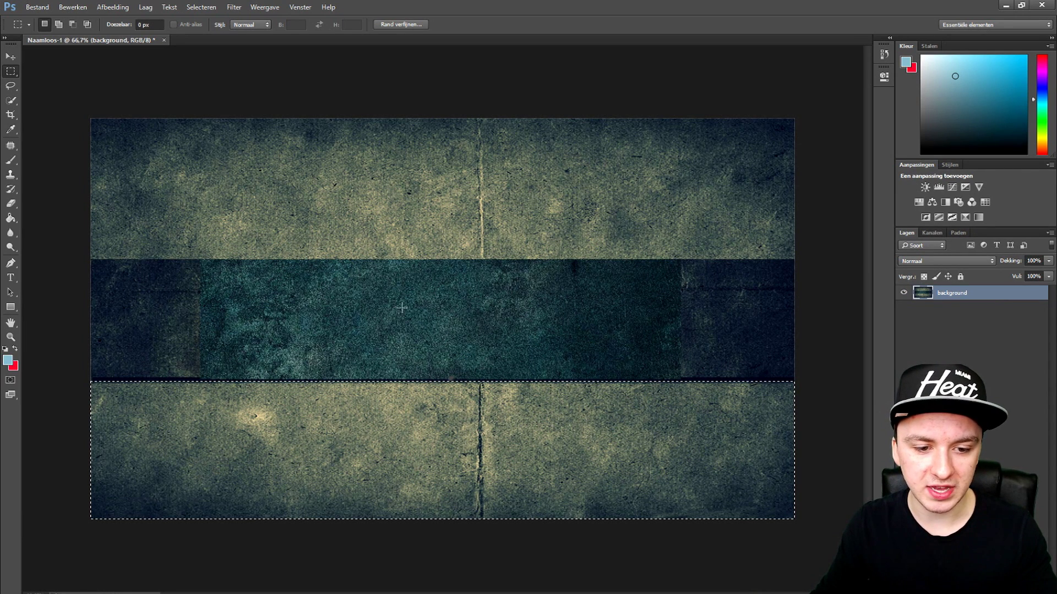
left_click(201, 8)
left_click(204, 30)
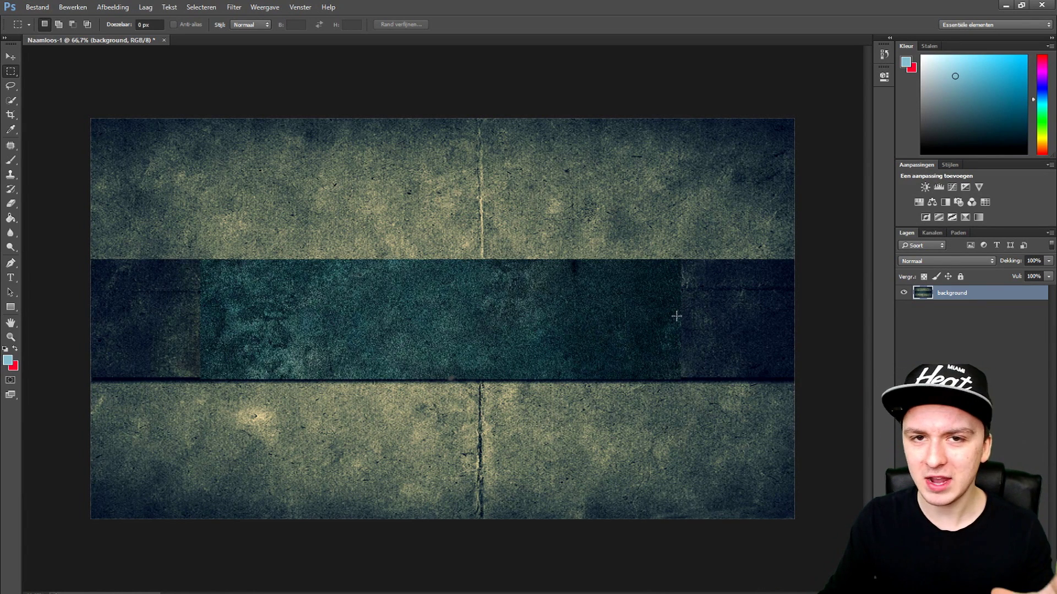
Place the cut-out person photo, scaled down, near the left of the middle band
left_click_drag(467, 310, 467, 310)
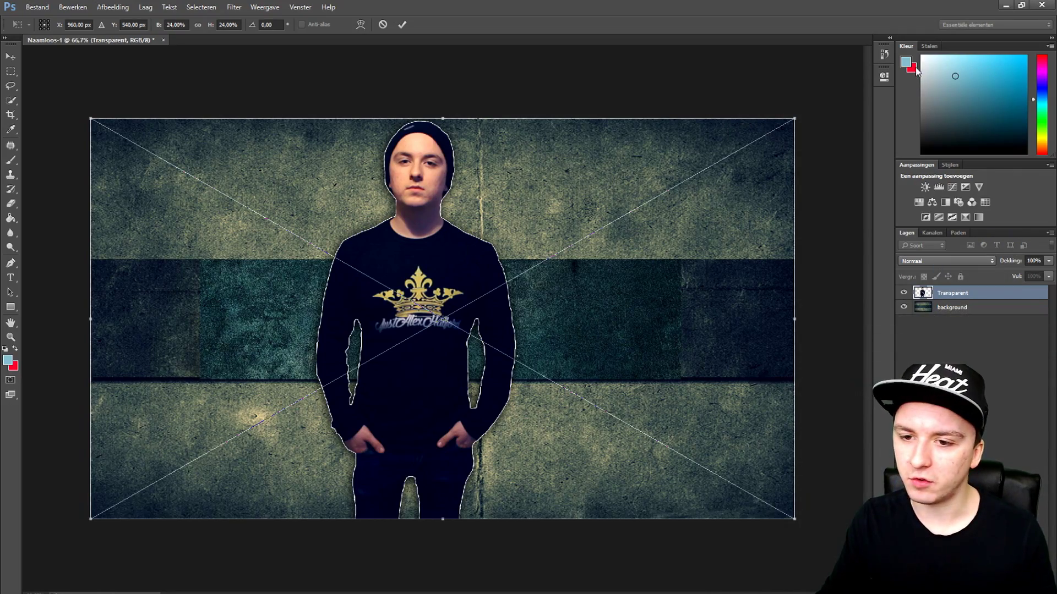
left_click_drag(795, 116, 513, 250)
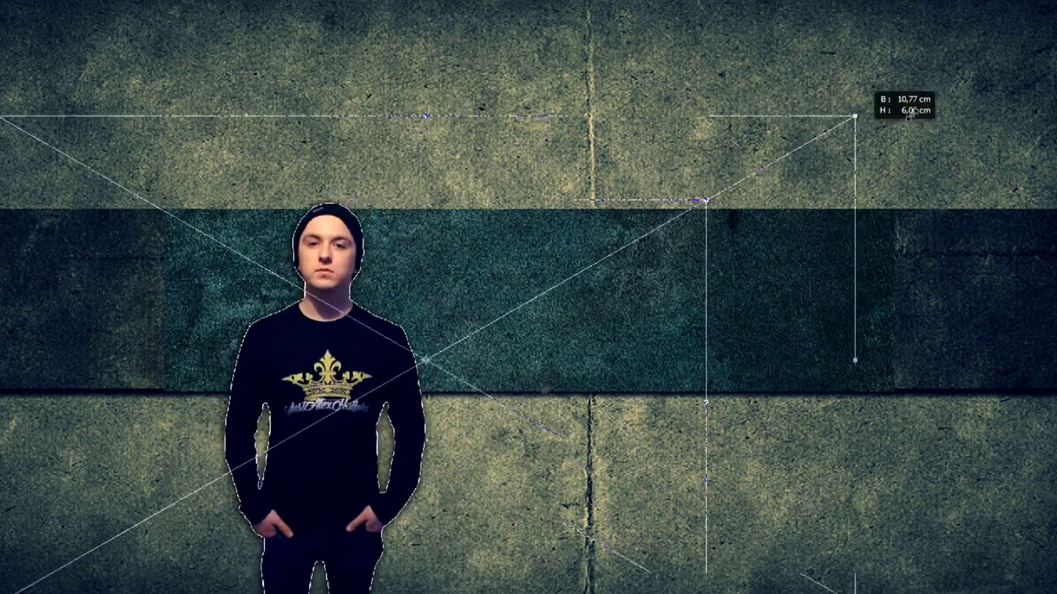
left_click_drag(640, 196, 402, 339)
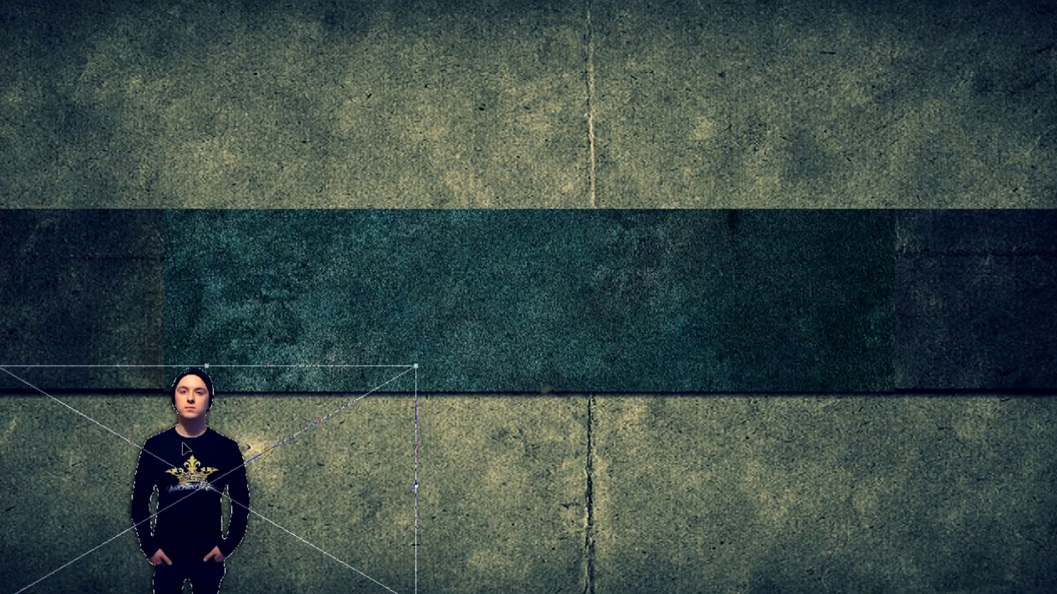
left_click_drag(185, 448, 263, 288)
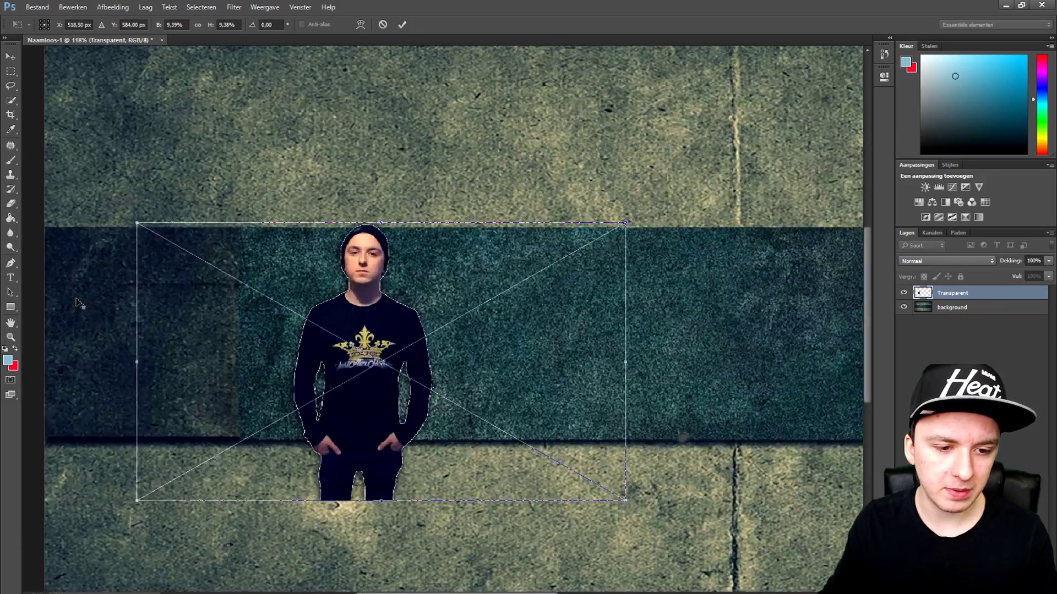
scroll(284, 313, "up", 2)
left_click_drag(389, 300, 391, 307)
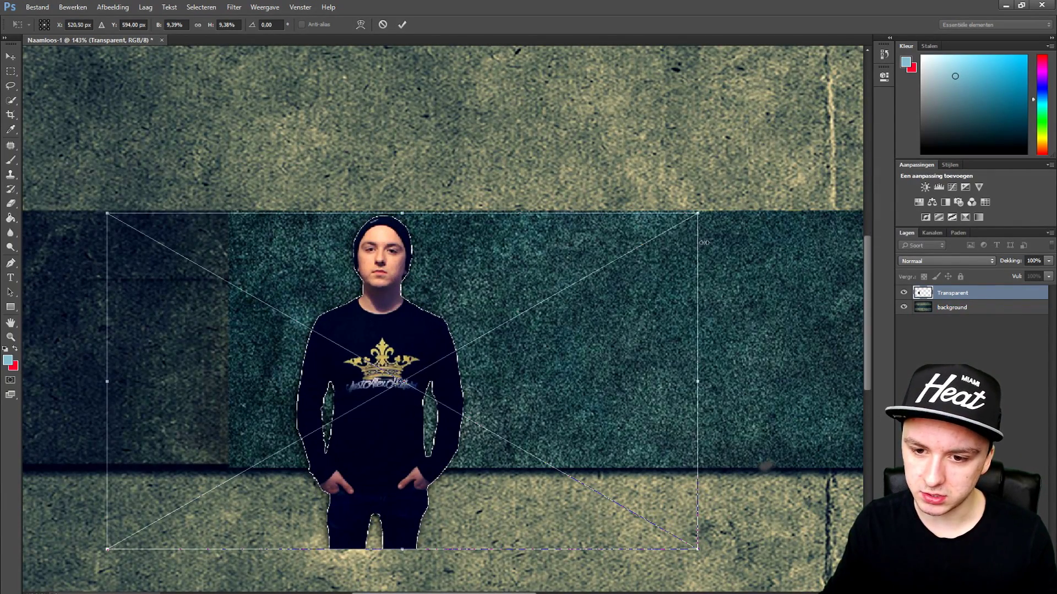
left_click_drag(694, 216, 628, 214)
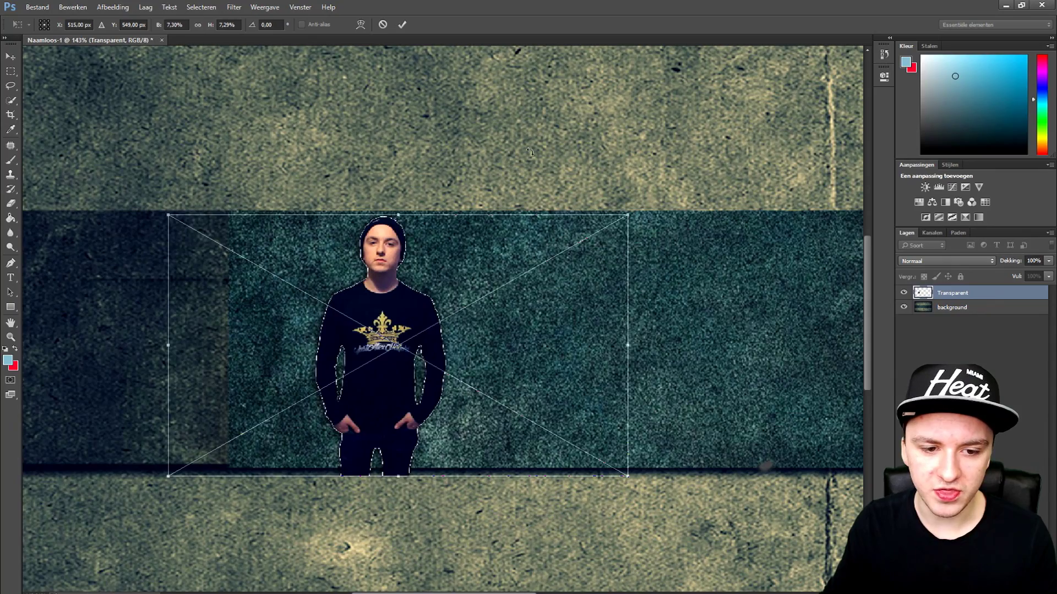
mouse_move(418, 300)
left_mouse_down()
mouse_move(369, 297)
mouse_move(404, 297)
left_mouse_up()
key("Return")
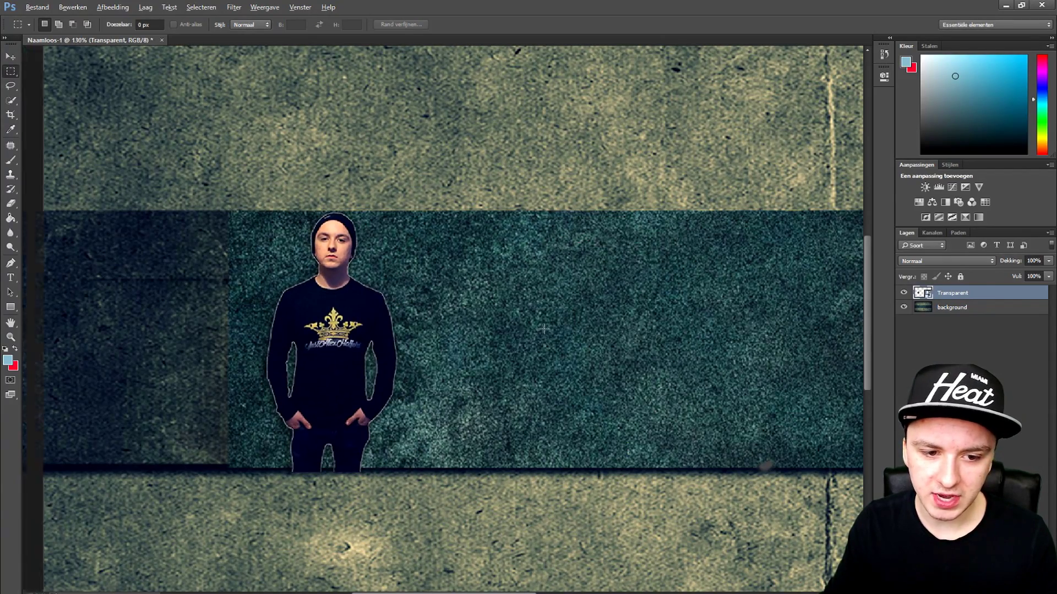
Zoom out, shift the person slightly right, and make and clear test selections beside it
key("m")
key("ctrl+0")
scroll(635, 332, "up", 8)
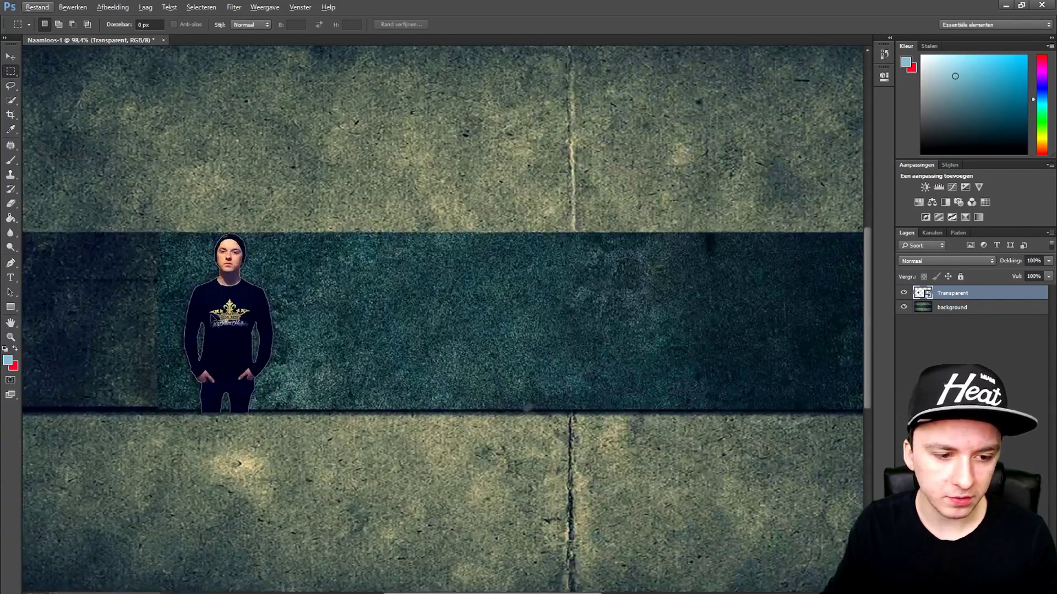
left_click_drag(231, 284, 271, 285)
scroll(139, 299, "down", 4)
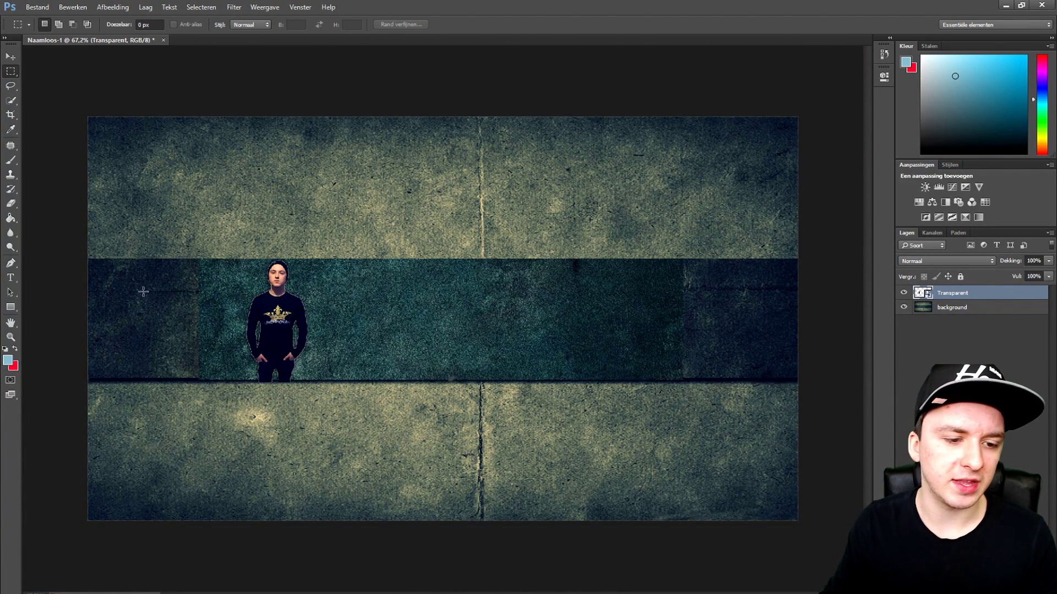
left_click_drag(118, 300, 234, 241)
left_click(337, 251)
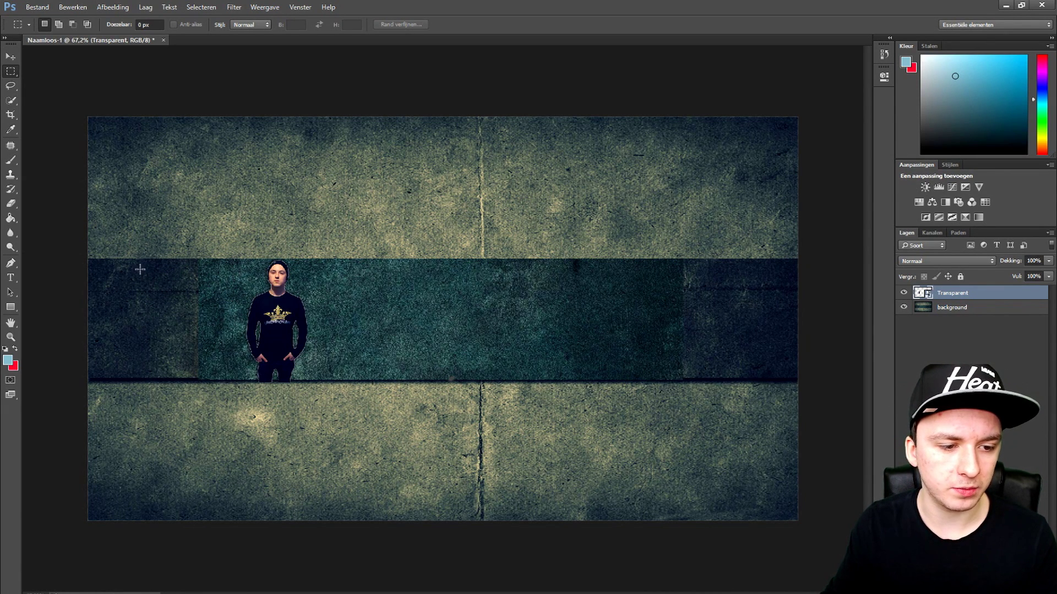
left_click_drag(131, 234, 222, 304)
left_click(295, 223)
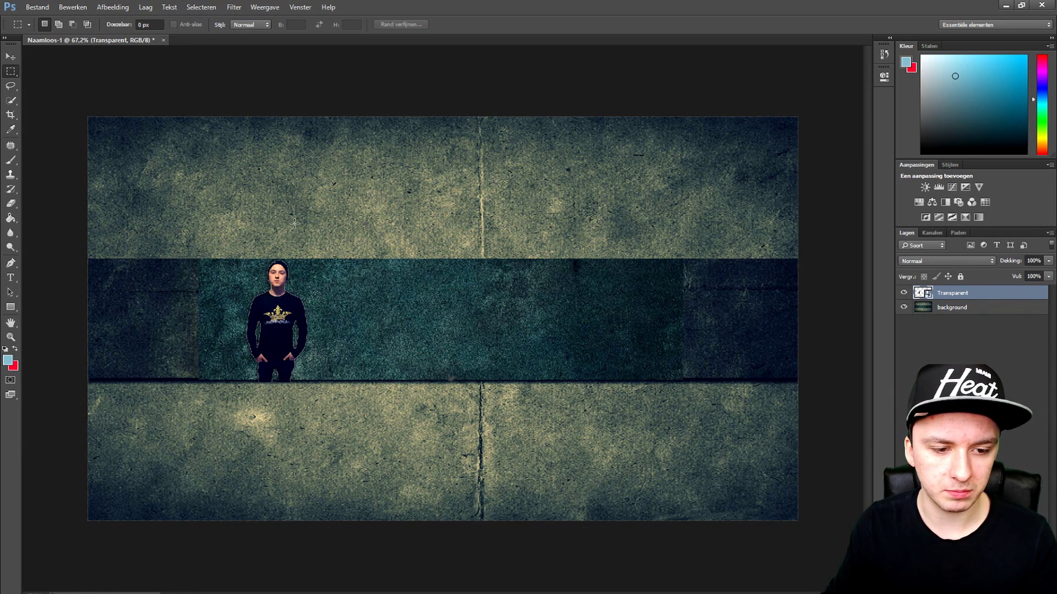
scroll(265, 304, "up", 2)
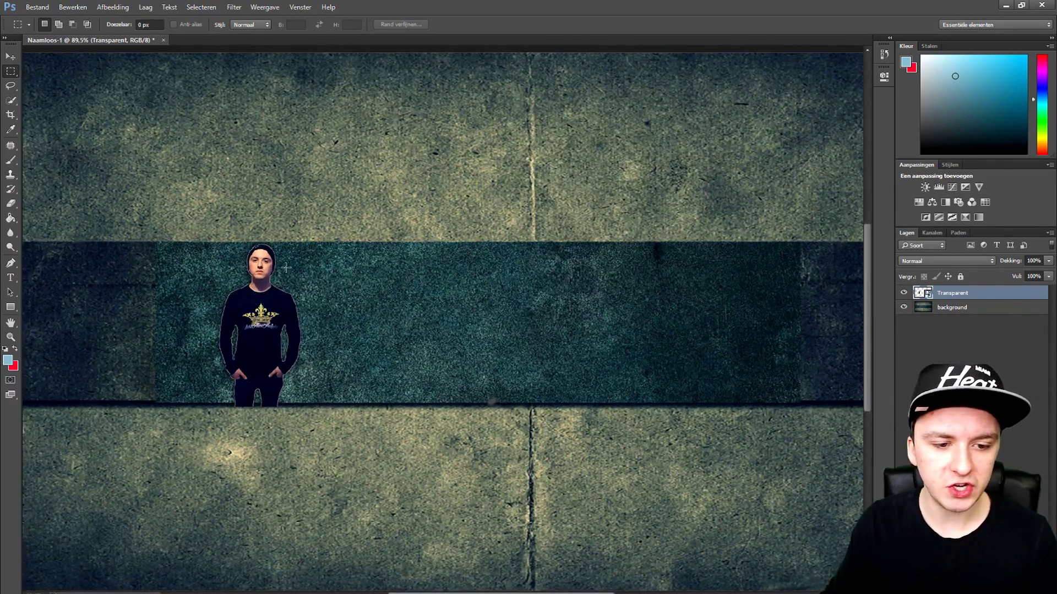
Add the text 'JustAlexHalford' on the middle band and select it
left_click(10, 278)
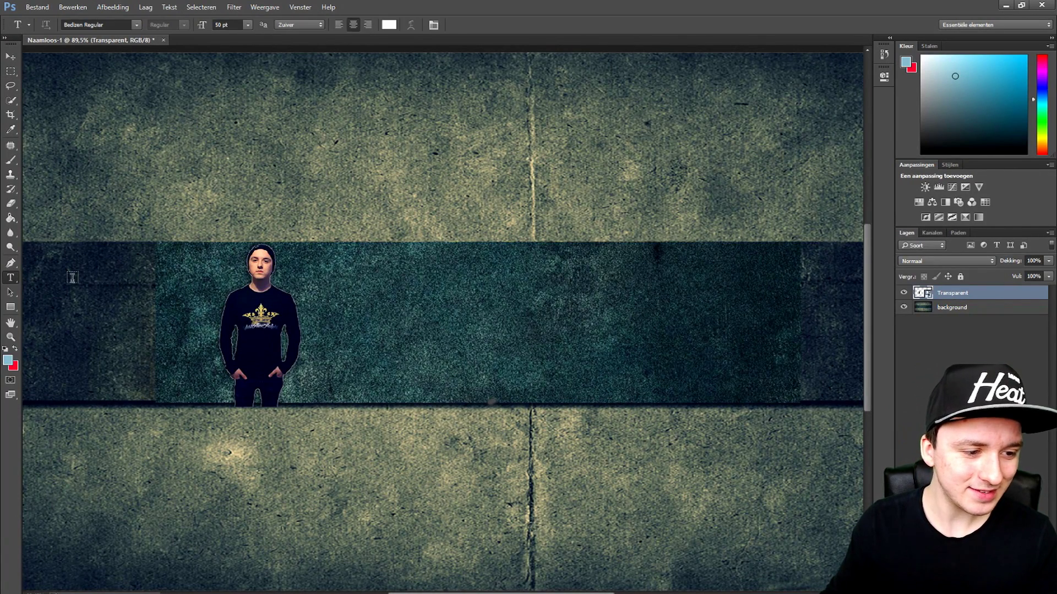
left_click(329, 307)
type("JustAlexHalford")
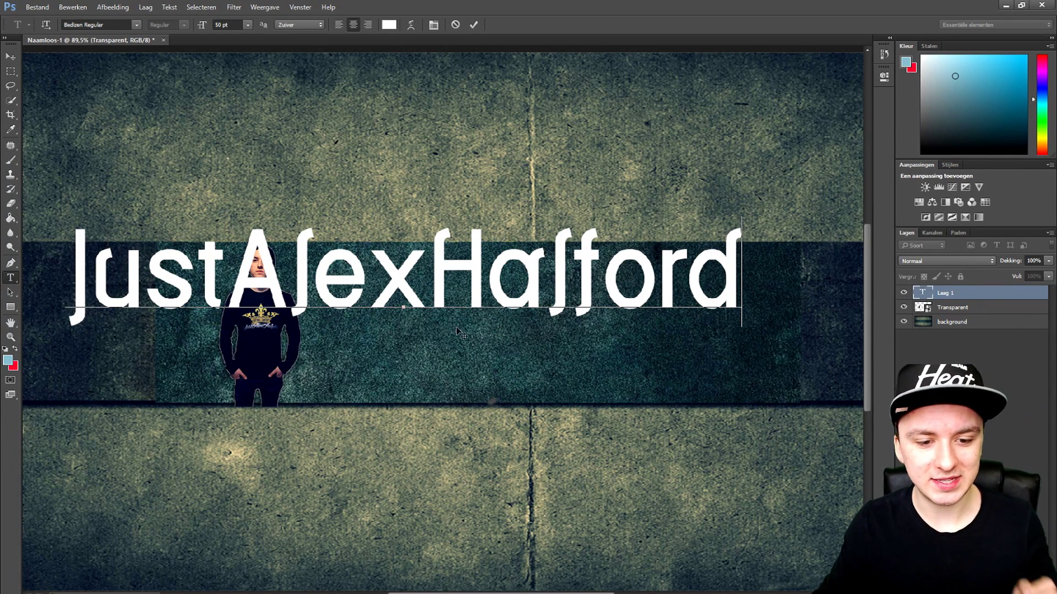
key("ctrl+a")
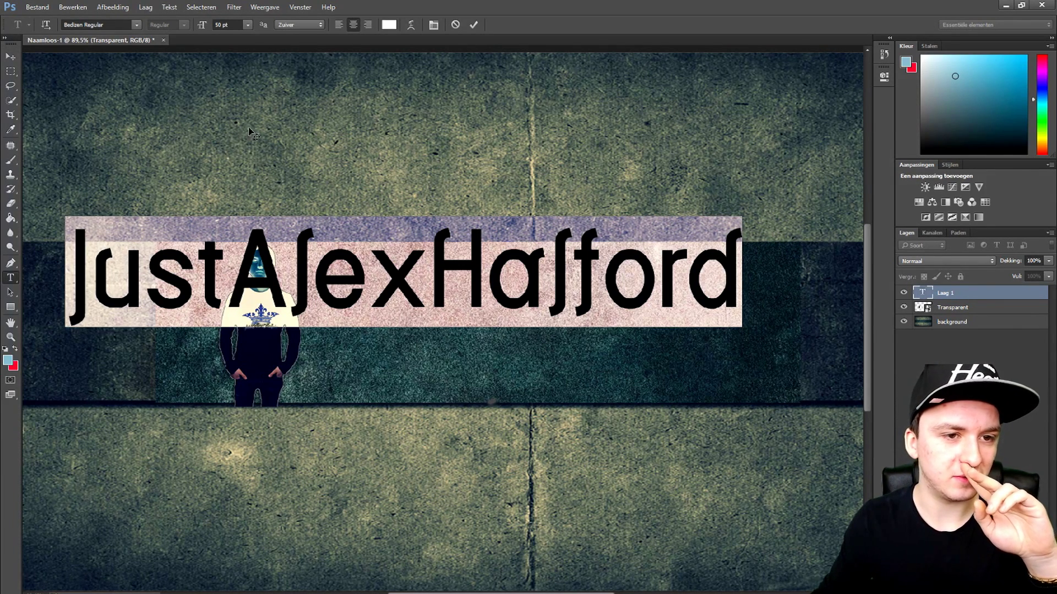
Set the title to 20 pt and move it up and right beside the person
left_click(228, 25)
type("14")
key("Return")
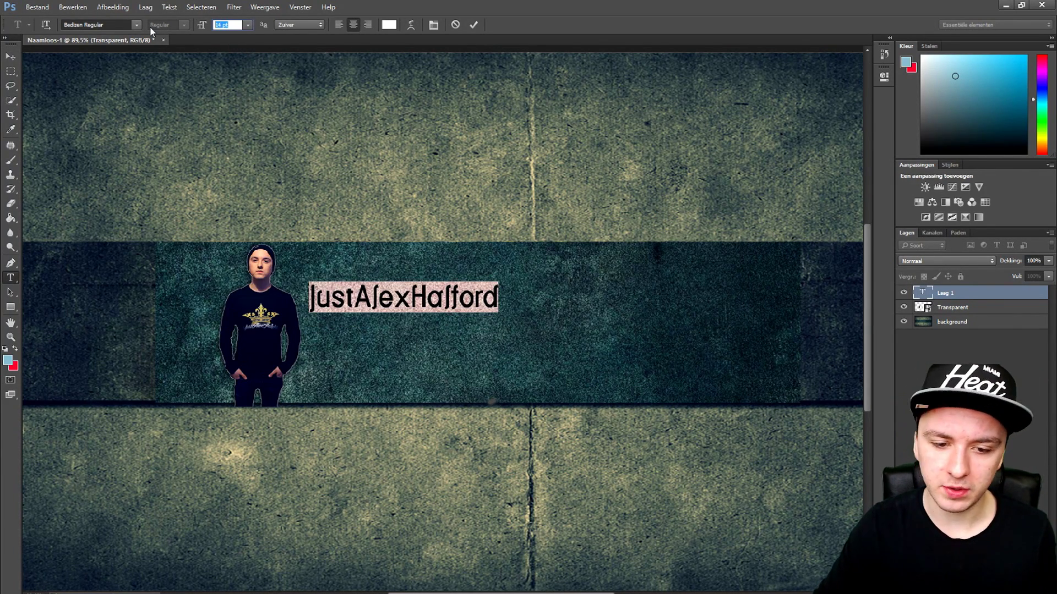
type("20")
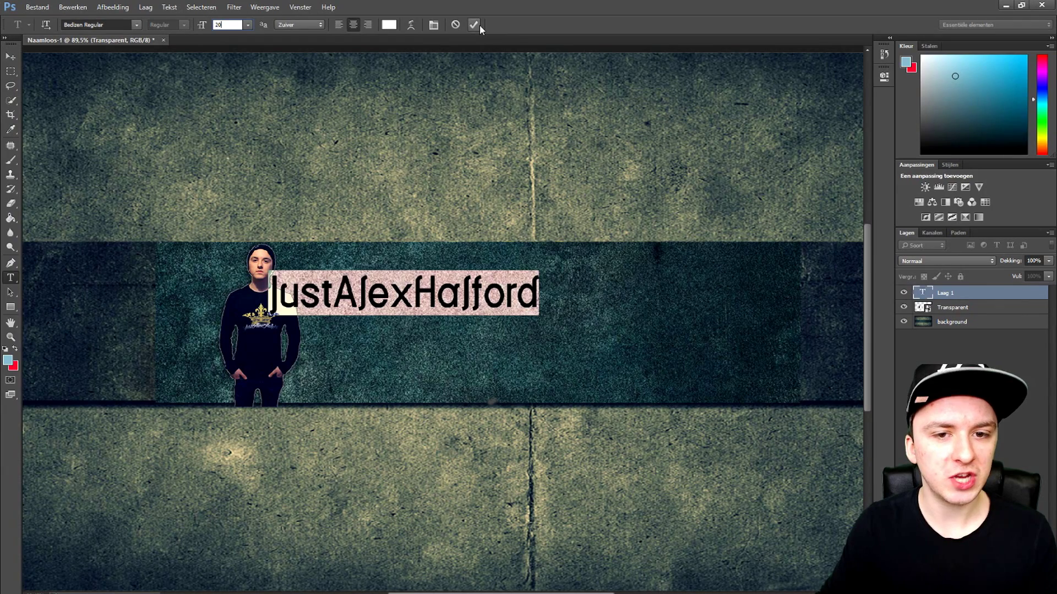
left_click(474, 25)
left_click_drag(390, 304, 427, 281)
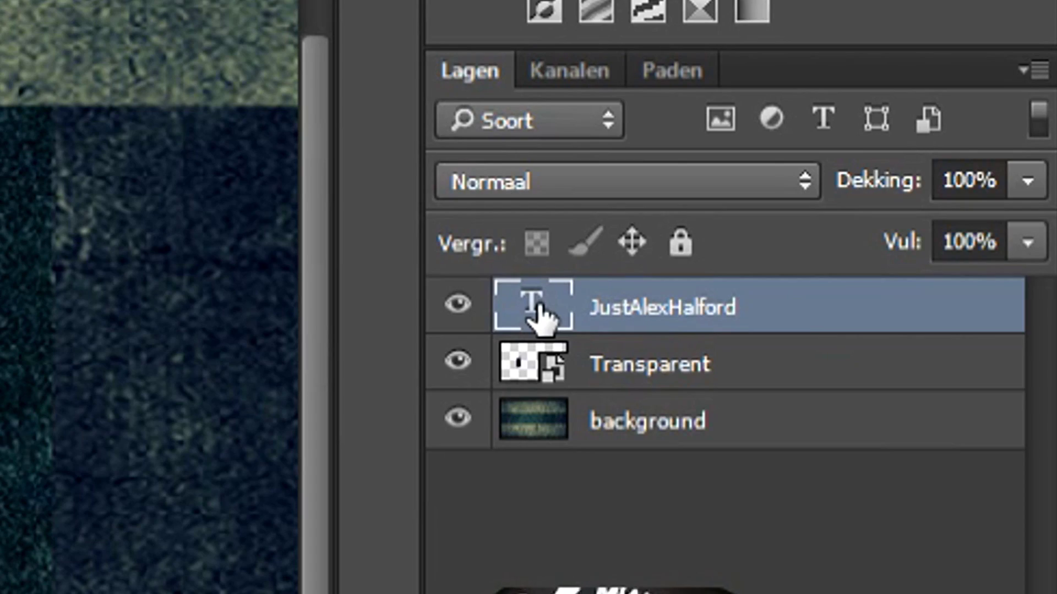
Enable Drop Shadow, Outer Glow and Stroke in the title layer's Blending Options
right_click(925, 296)
left_click(928, 300)
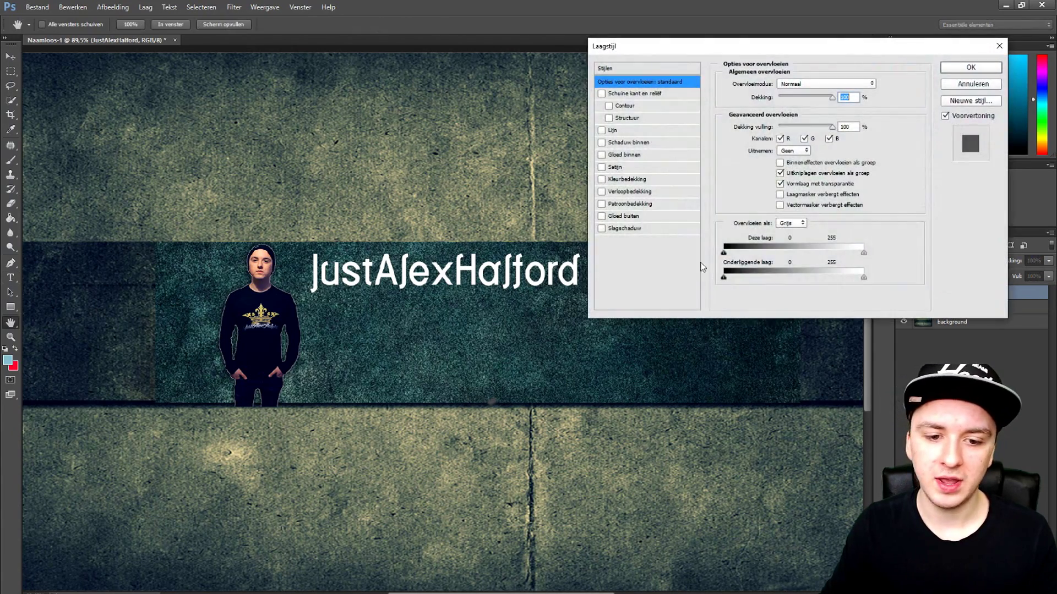
left_click(635, 227)
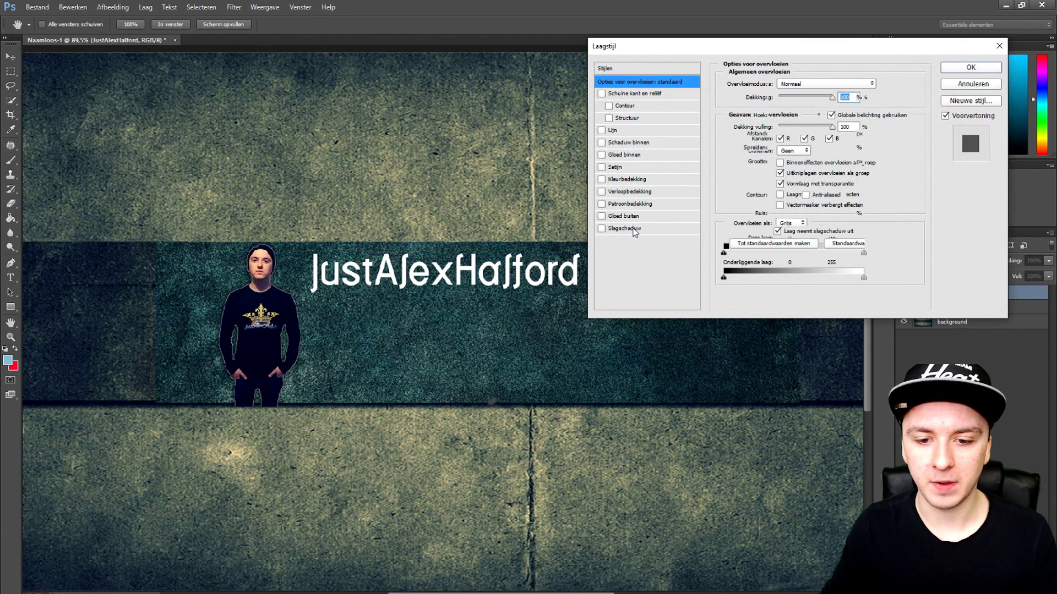
left_click(633, 216)
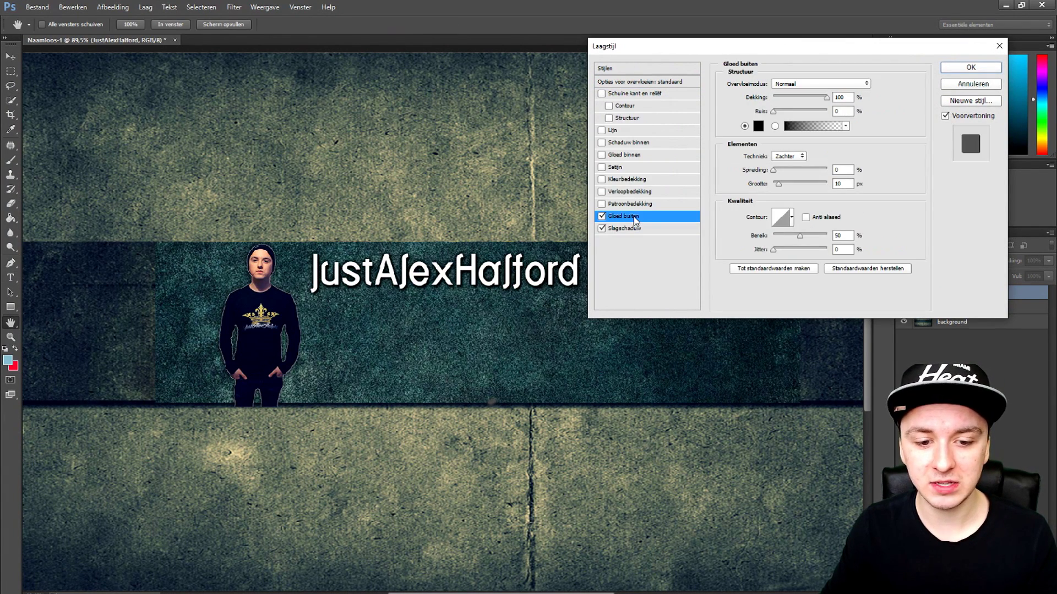
left_click(606, 215)
left_click(605, 216)
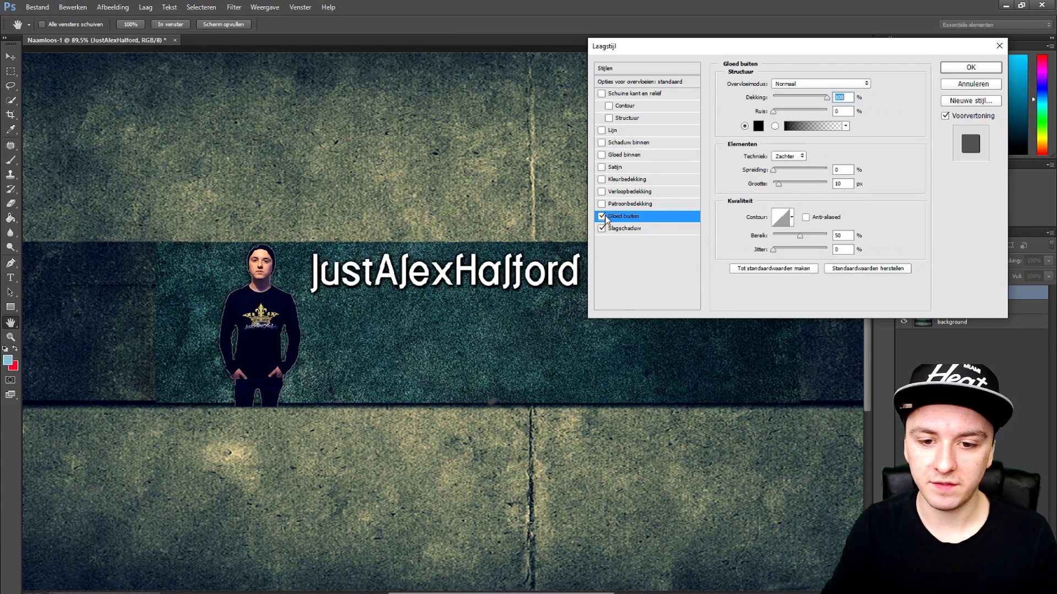
left_click(601, 131)
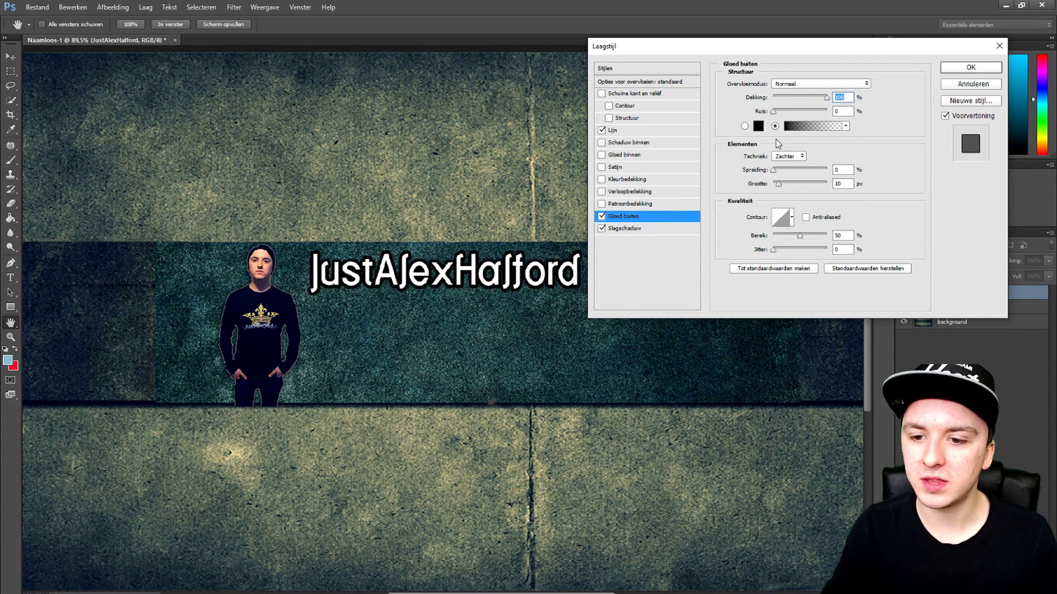
left_click(970, 67)
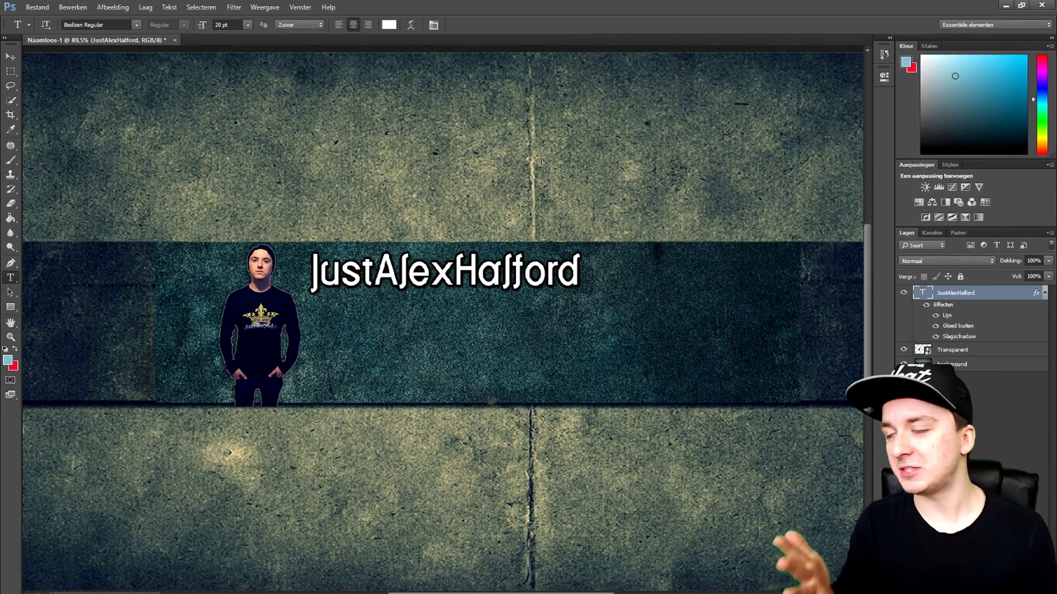
scroll(239, 374, "up", 3)
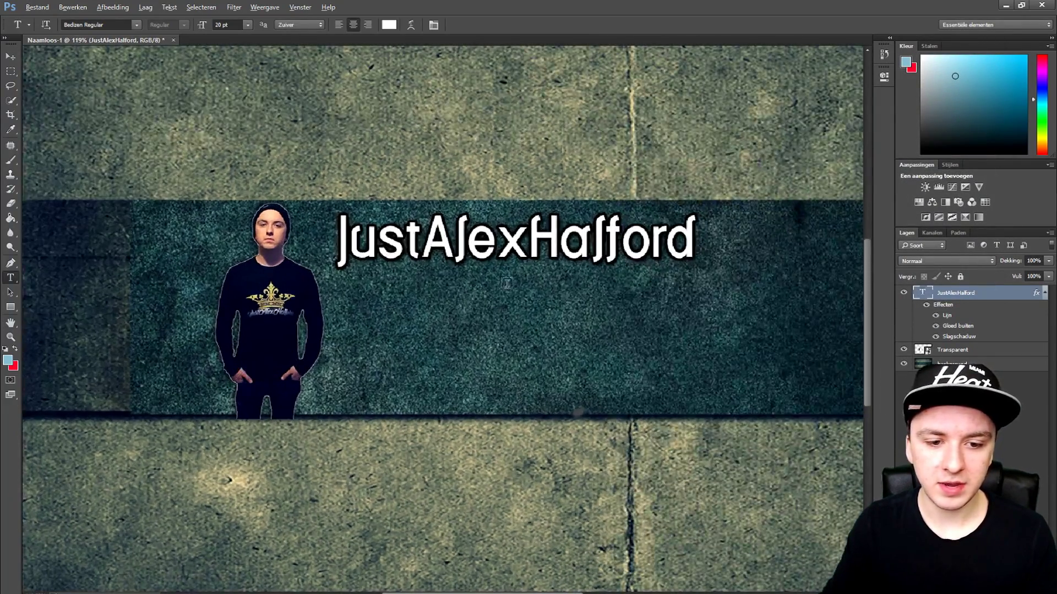
key("alt")
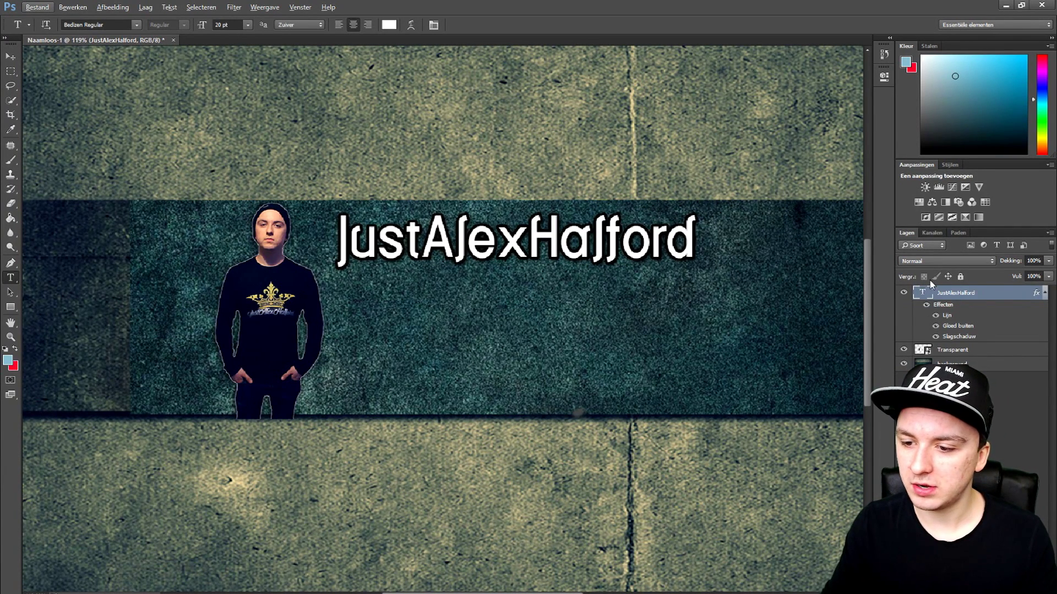
Add a Gradient Overlay using the orange-yellow preset to the JustAlexHalford layer
right_click(924, 296)
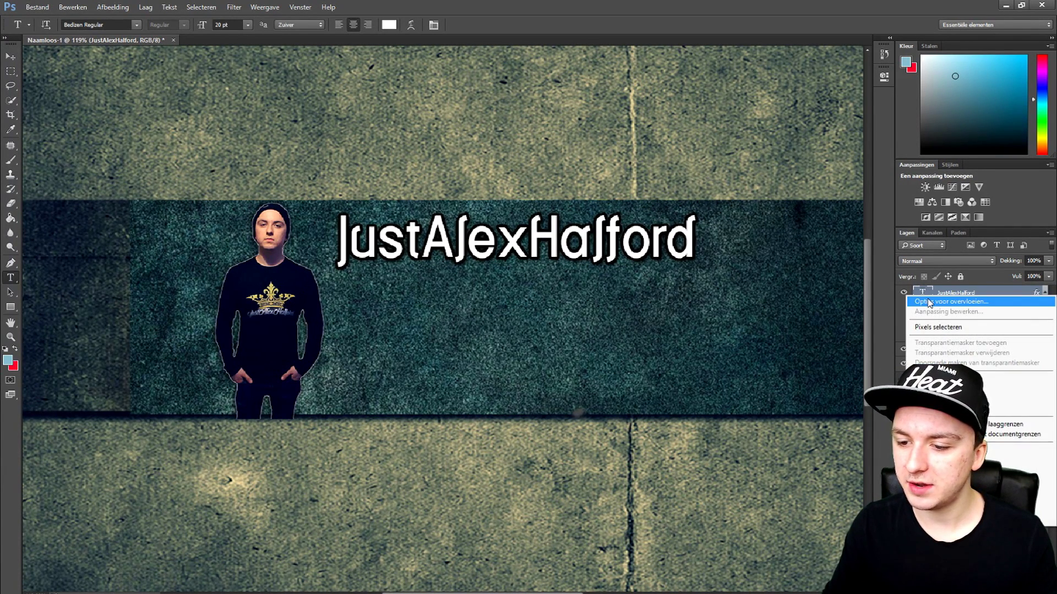
left_click(925, 301)
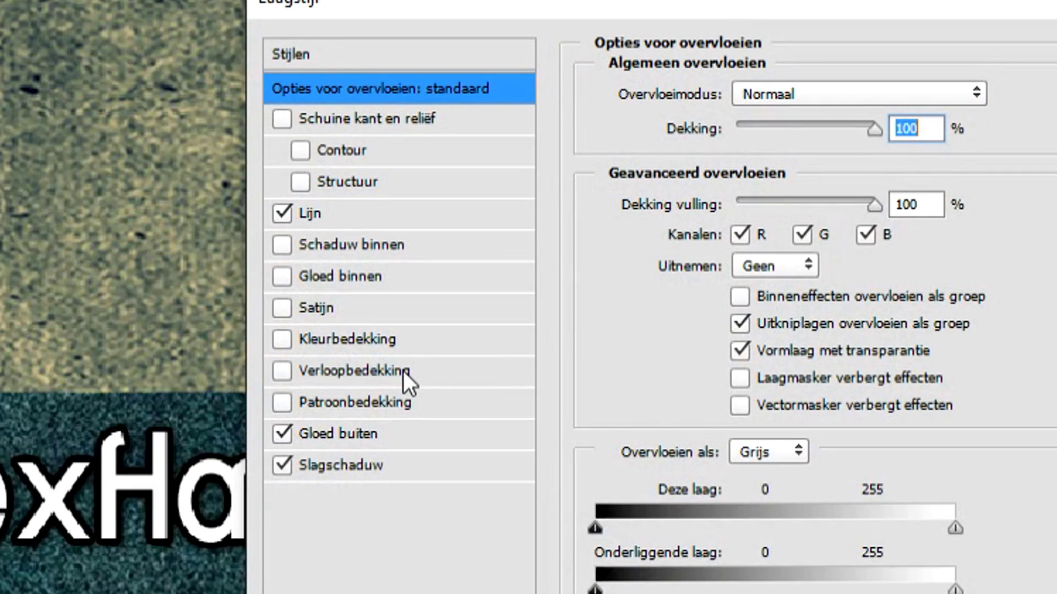
left_click(403, 371)
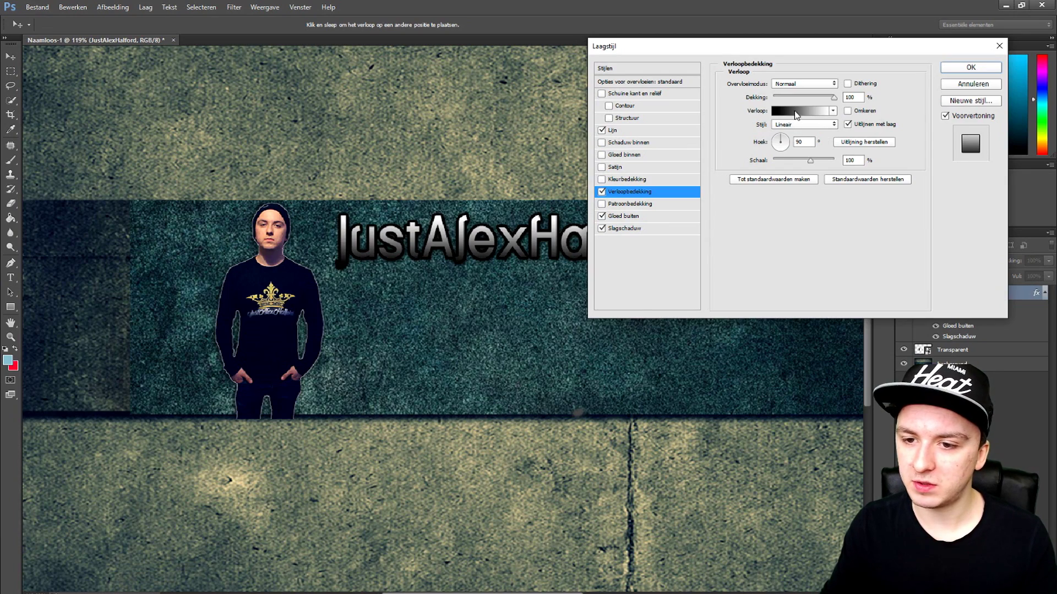
left_click(796, 112)
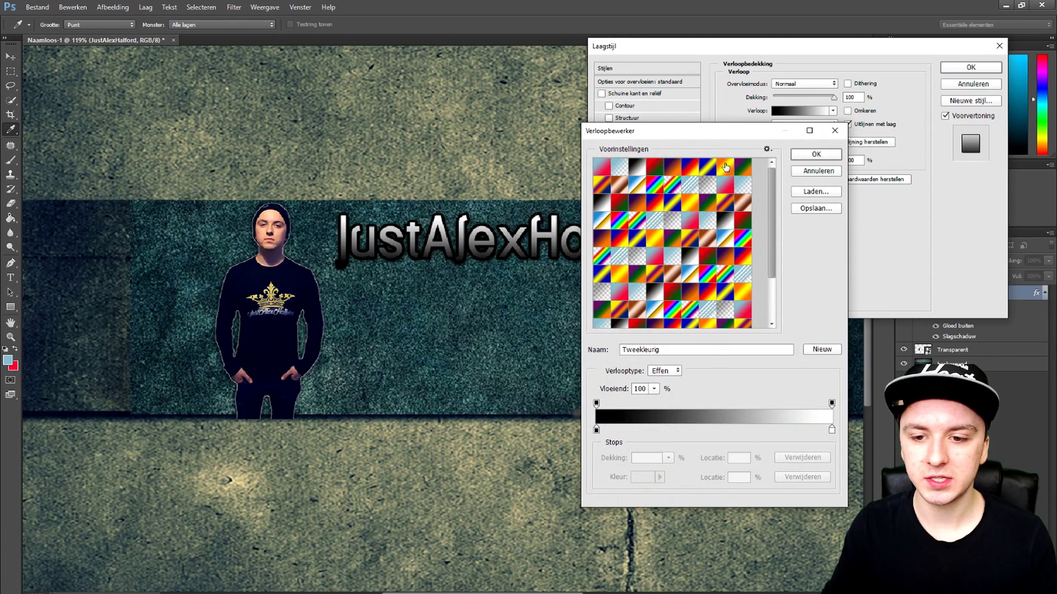
left_click(726, 167)
left_click(817, 155)
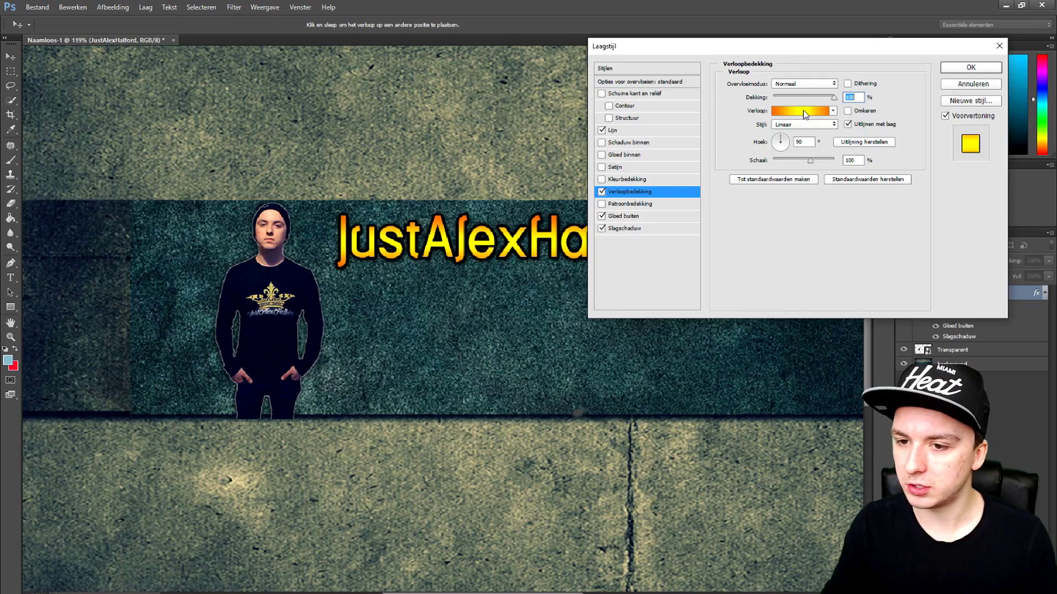
left_click(525, 253)
left_click(558, 354)
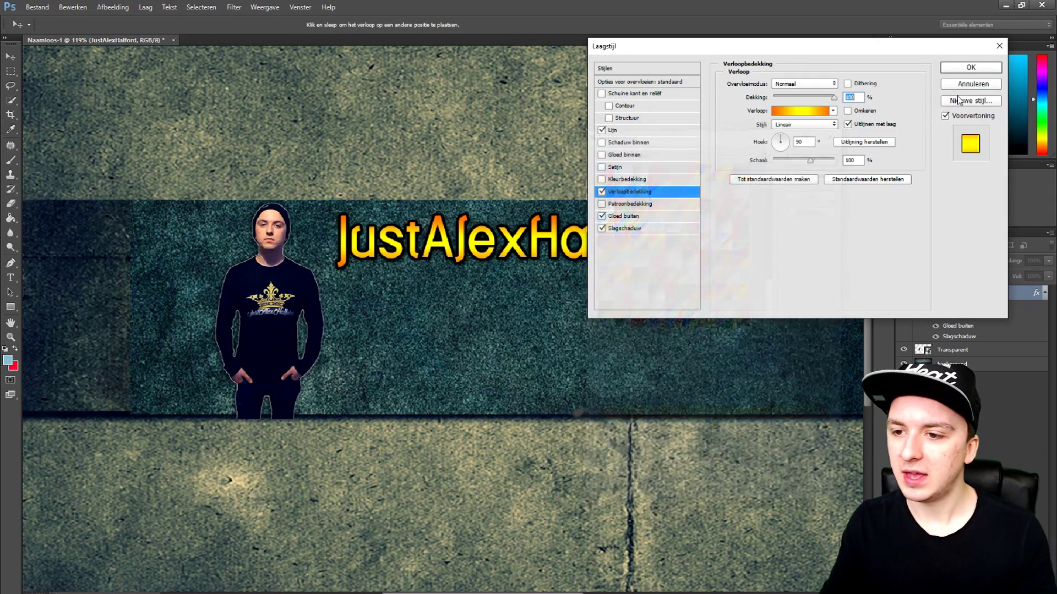
left_click(967, 69)
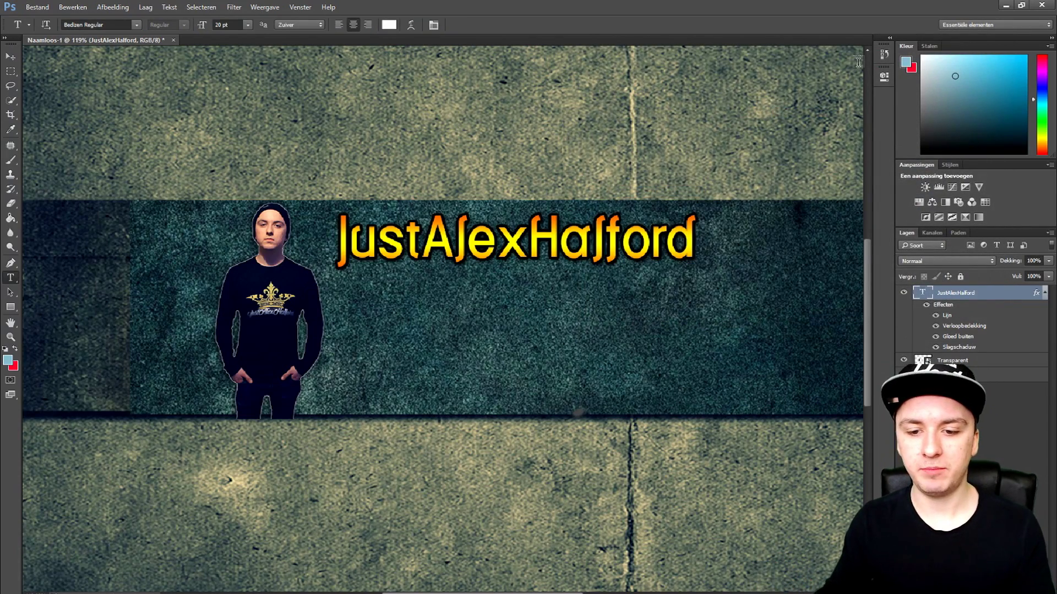
scroll(416, 340, "down", 3)
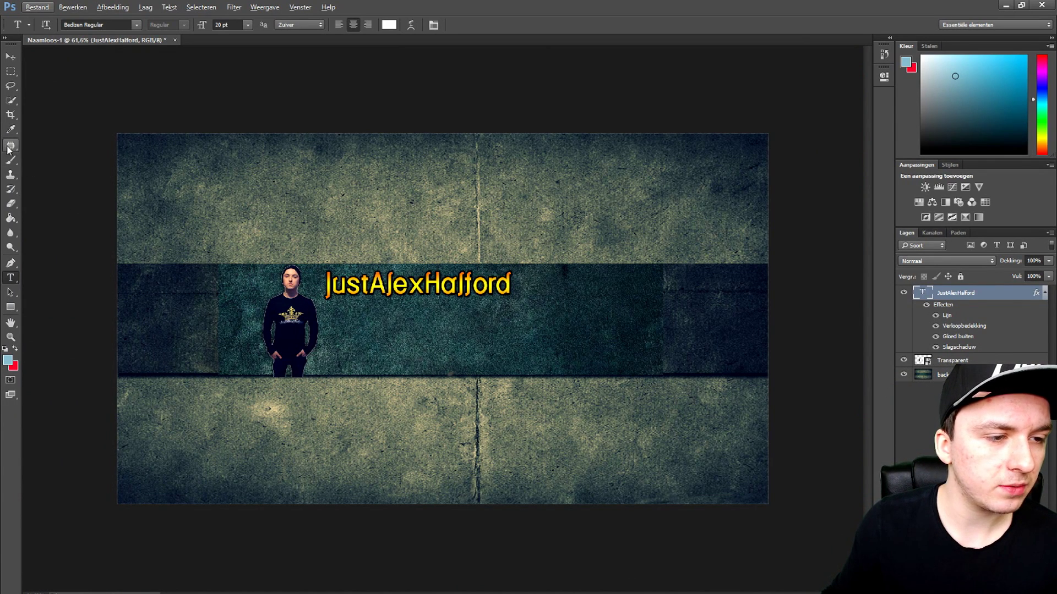
key("m")
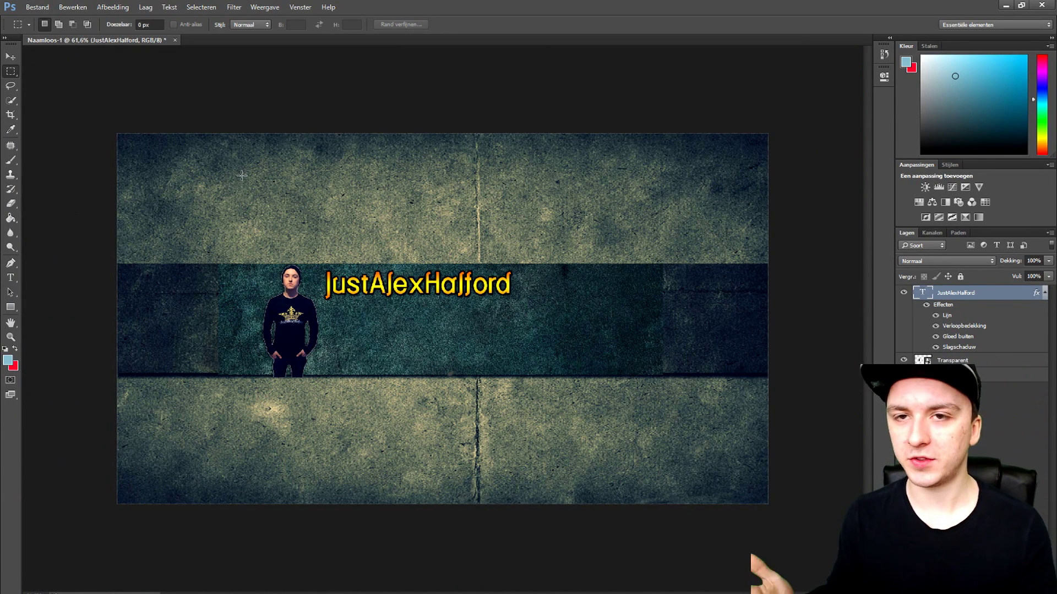
scroll(409, 255, "up", 3)
scroll(409, 254, "up", 2)
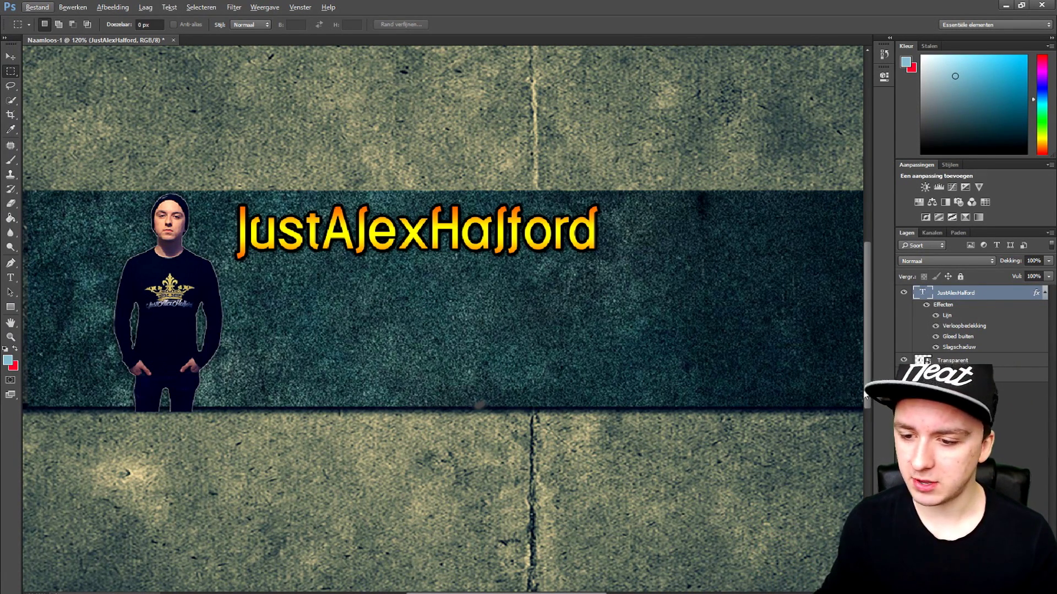
Duplicate the JustAlexHalford title layer and move the copy below the original
right_click(946, 293)
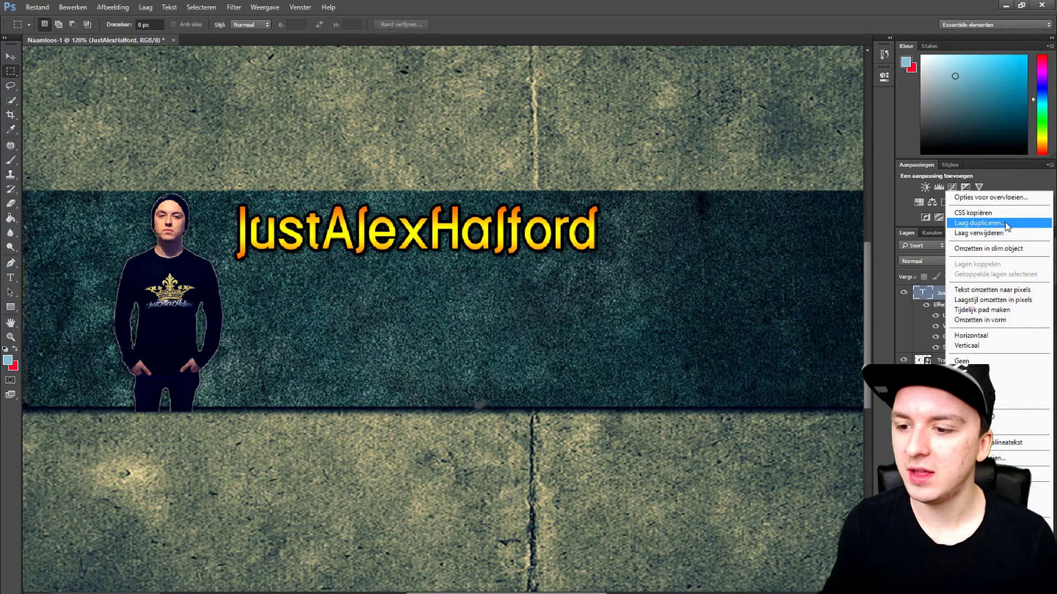
left_click(1005, 223)
key("Return")
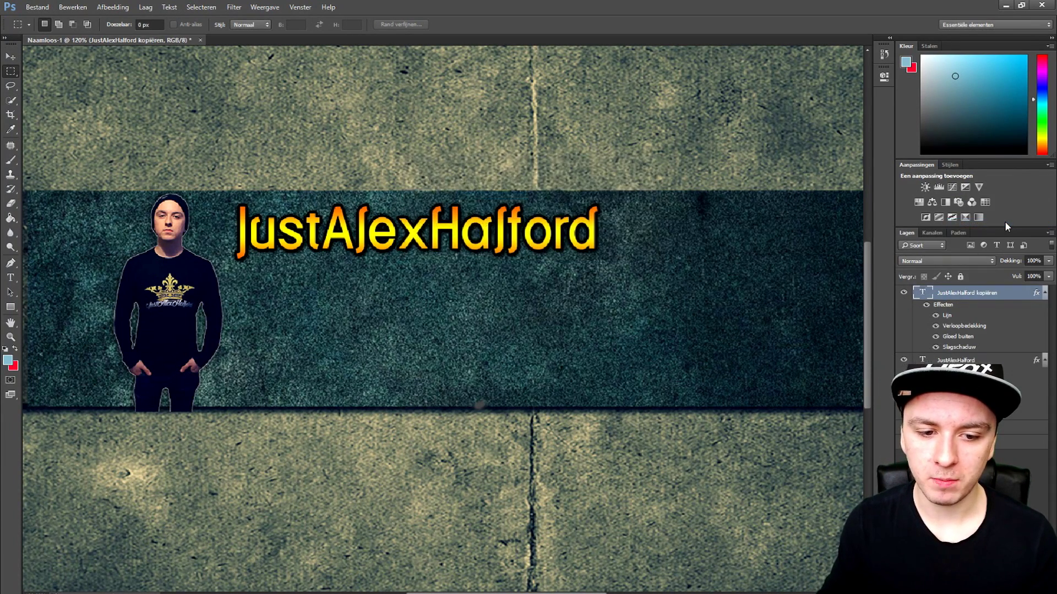
left_click_drag(506, 240, 550, 345)
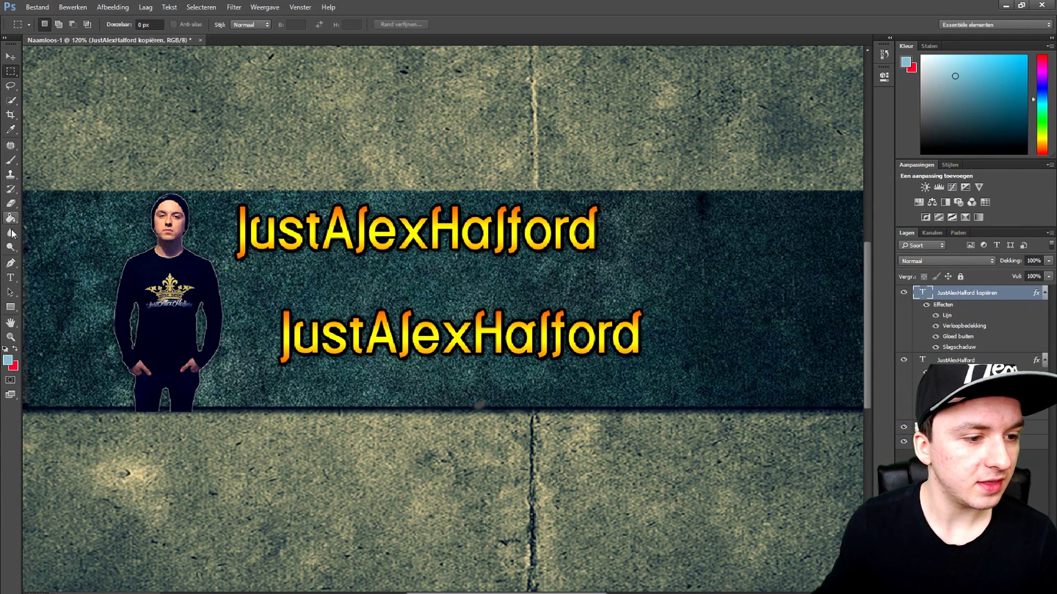
Replace the copy's text with 'New video every day!' and position it lower
left_click(11, 277)
double_click(413, 338)
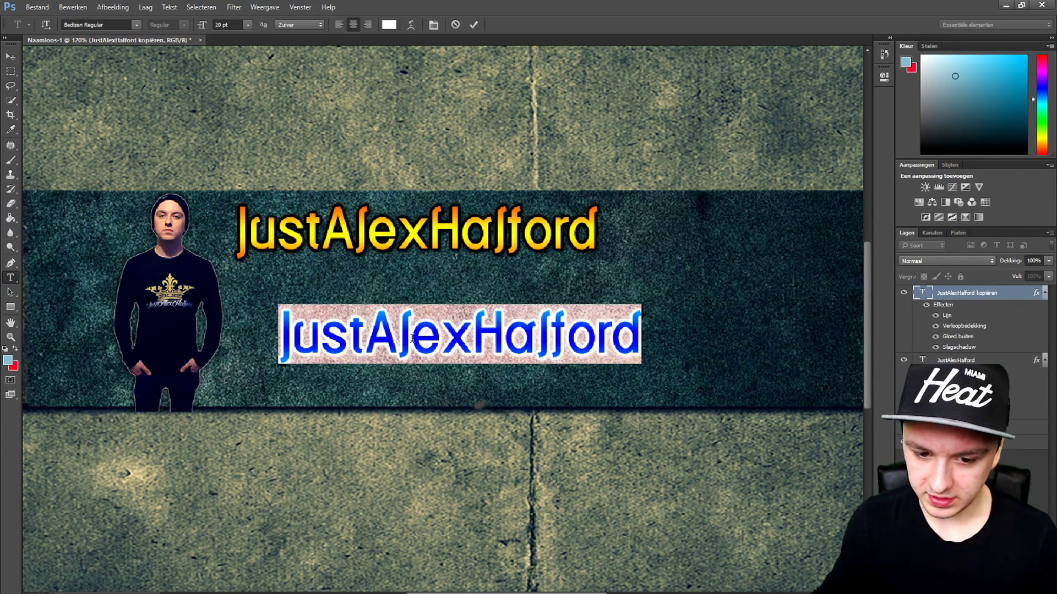
key("BackSpace")
type("DFfd")
key("BackSpace")
key("BackSpace")
key("BackSpace")
key("BackSpace")
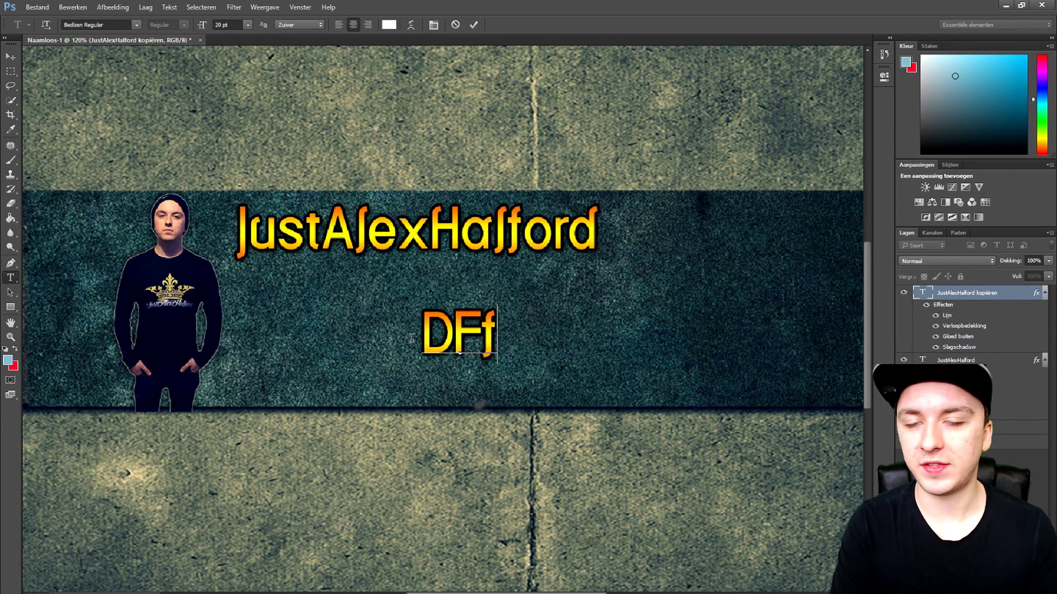
type("Ne")
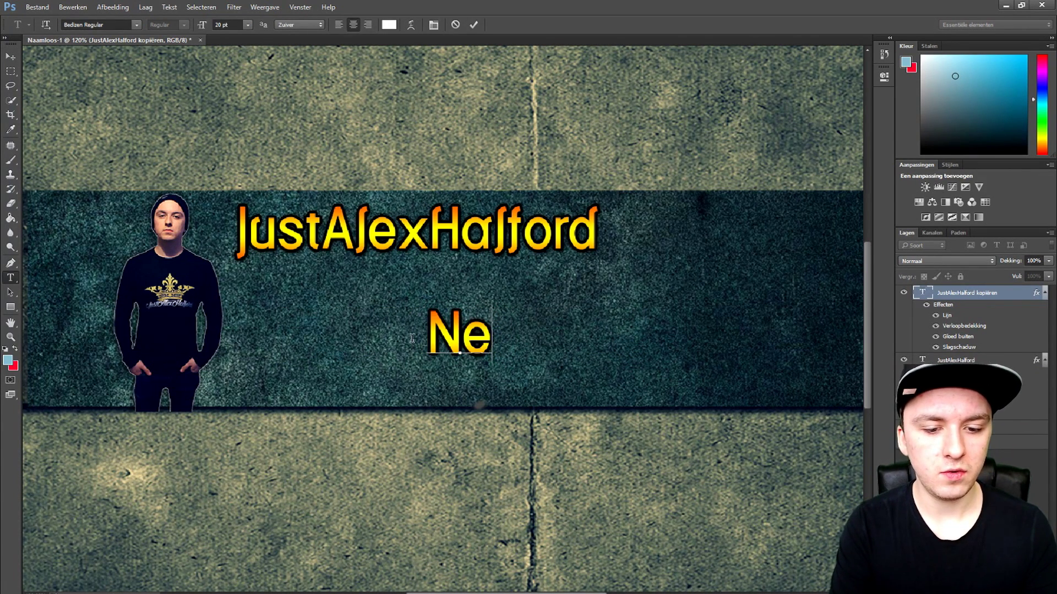
type("w video")
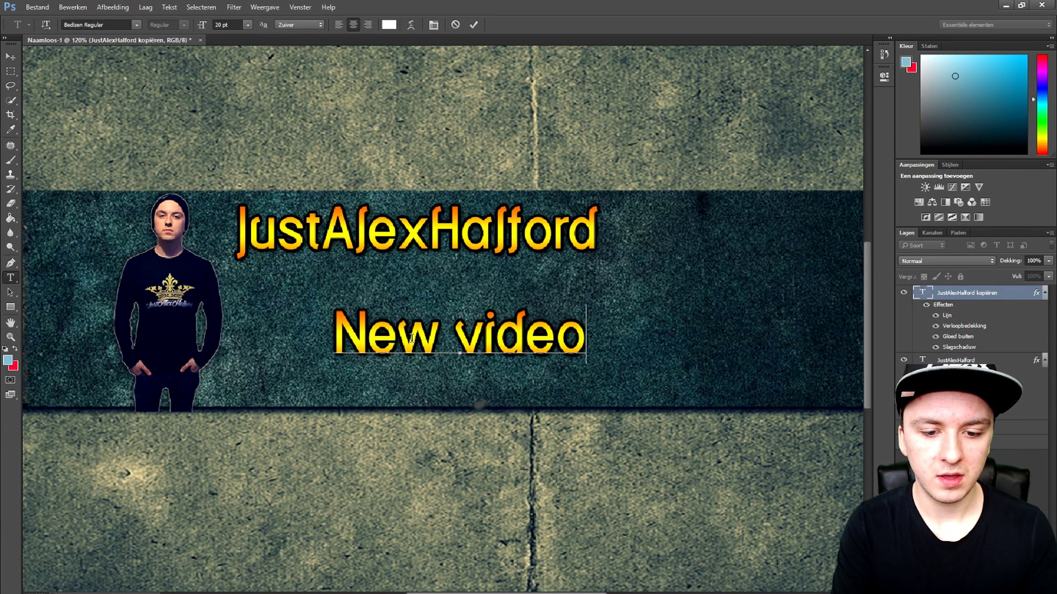
type(" every")
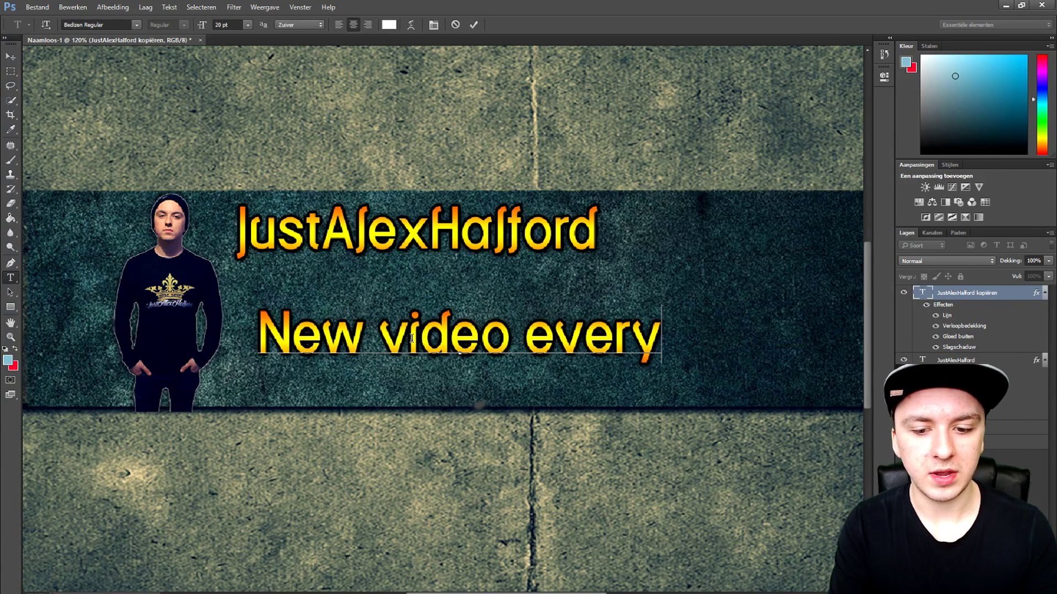
type(" day!")
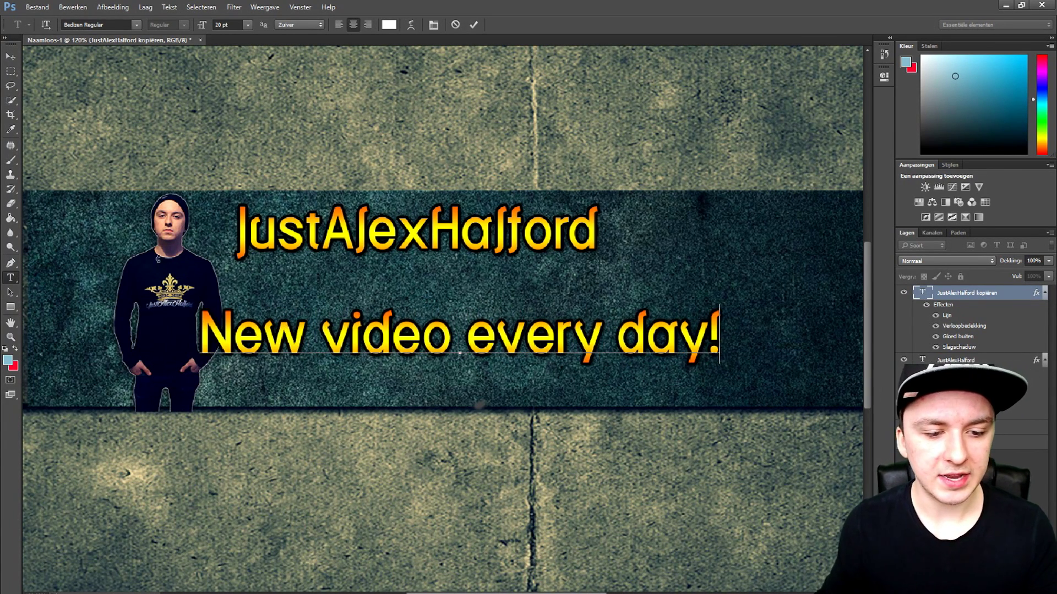
left_click_drag(271, 321, 313, 340)
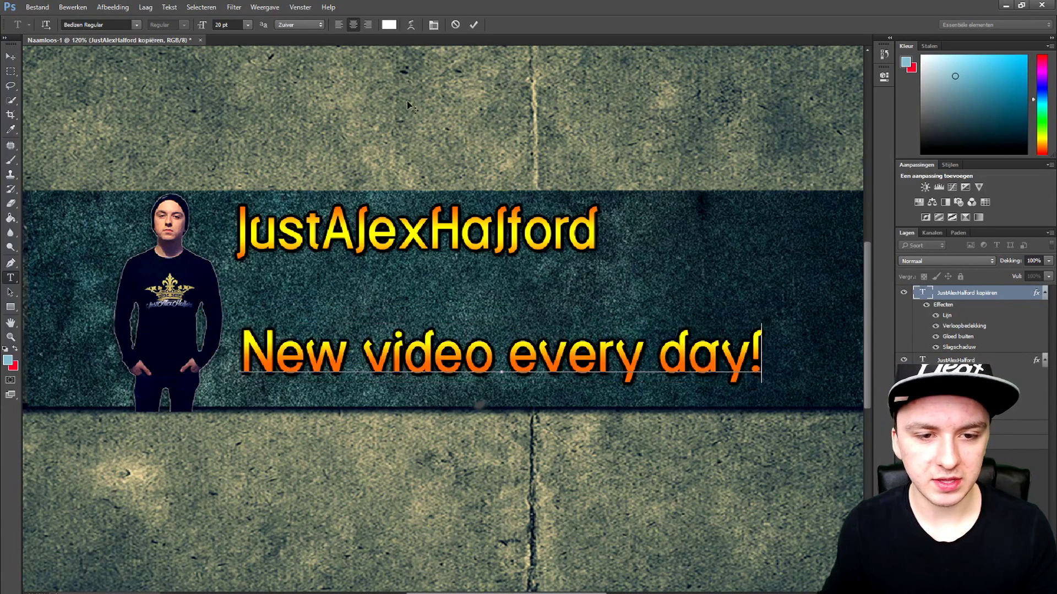
left_click(473, 25)
left_click_drag(402, 370, 394, 384)
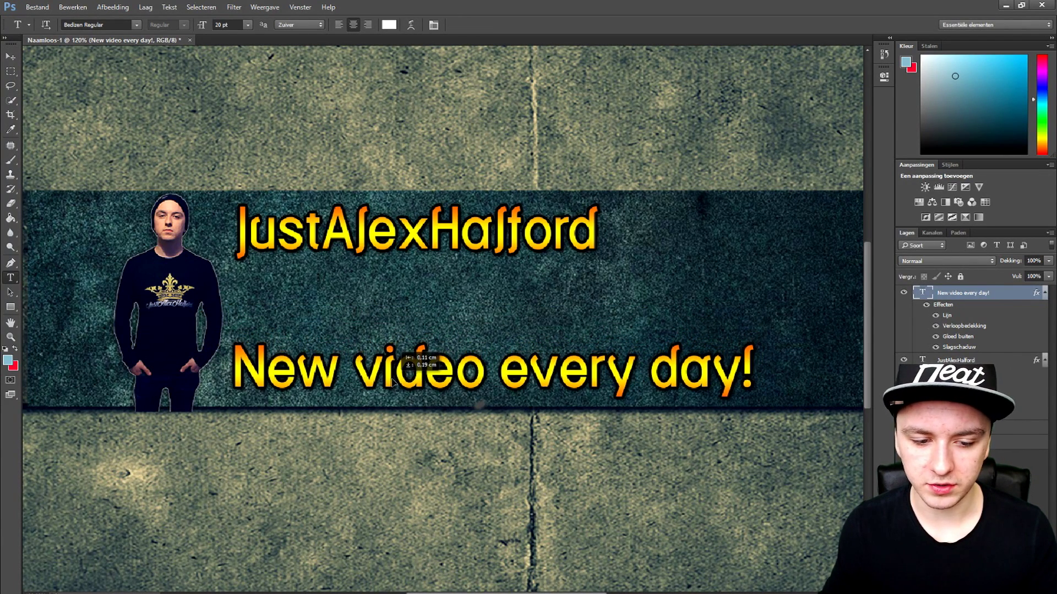
Add a white (ffffff) Color Overlay to the 'New video every day!' layer
right_click(925, 295)
left_click(930, 301)
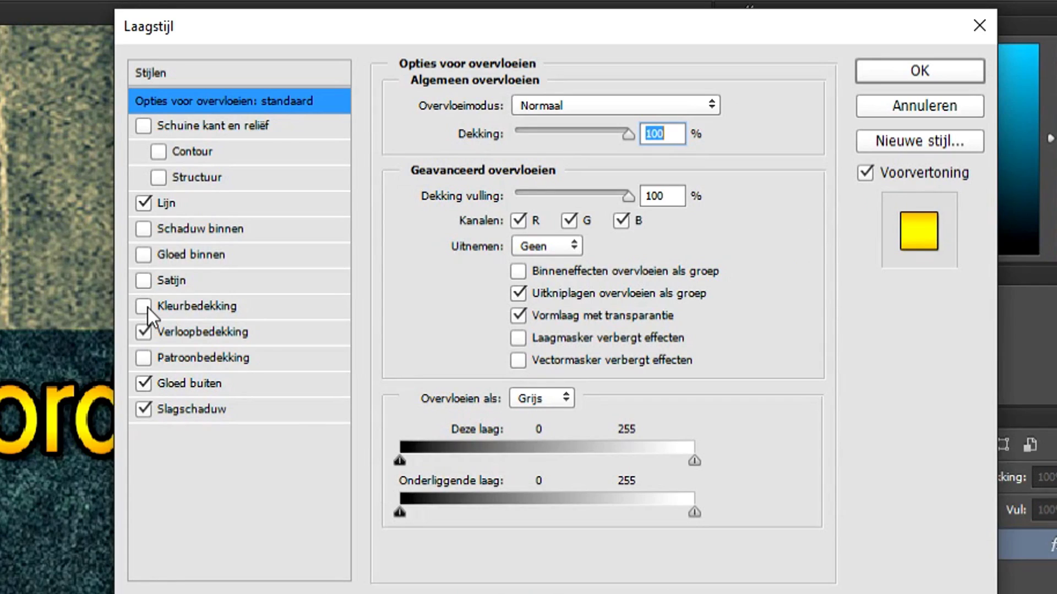
left_click(602, 180)
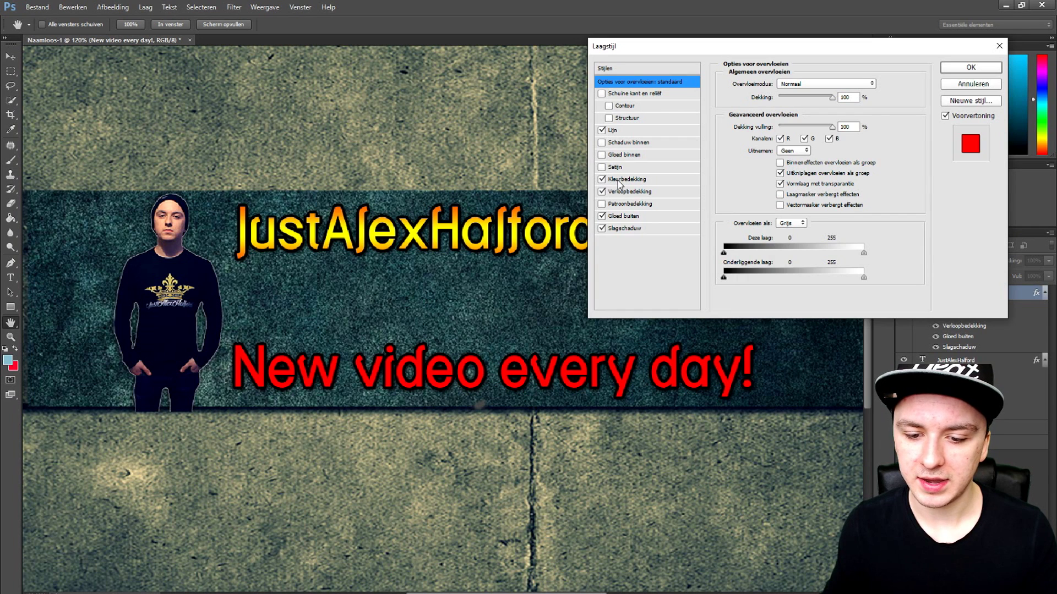
left_click(622, 180)
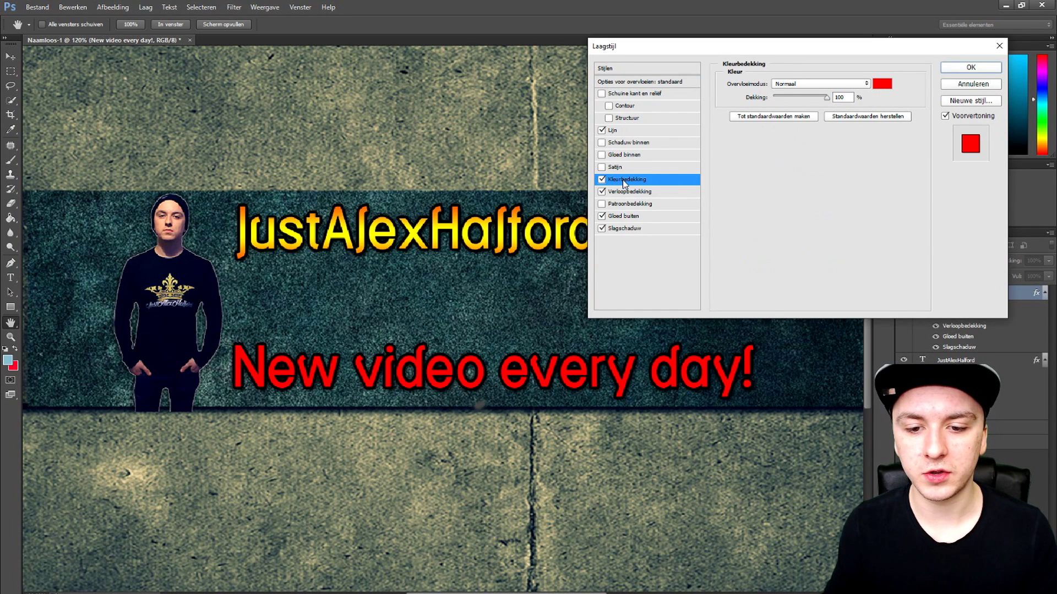
left_click(882, 84)
type("ffffff")
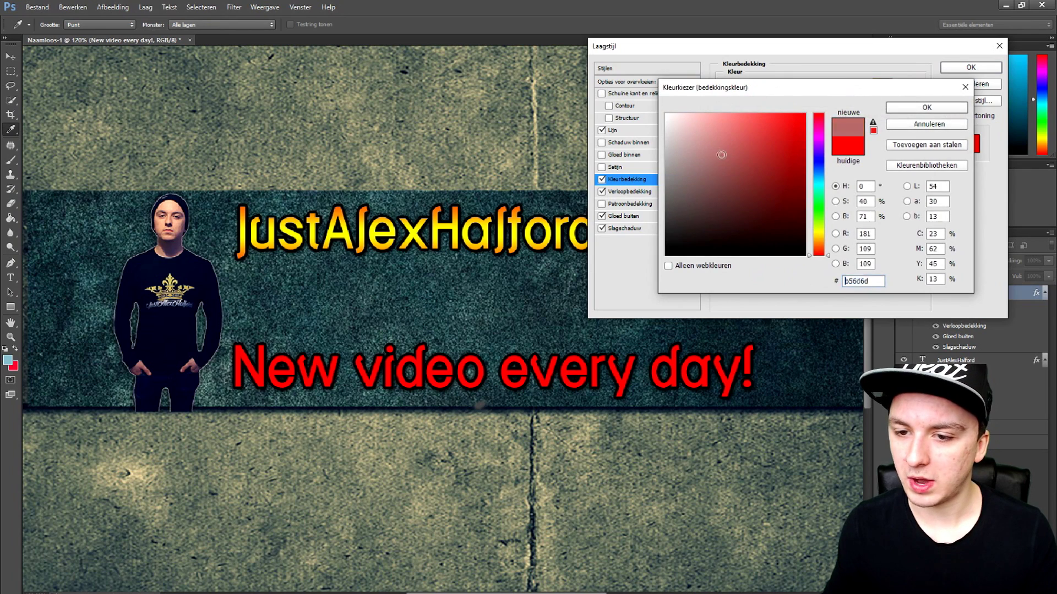
left_click(944, 109)
left_click(970, 67)
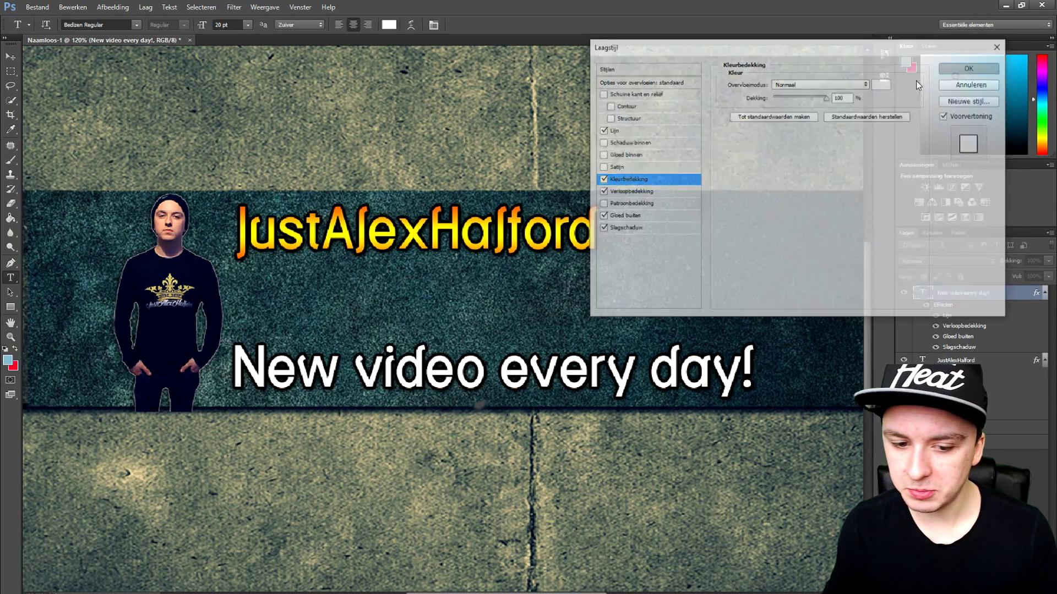
triple_click(476, 367)
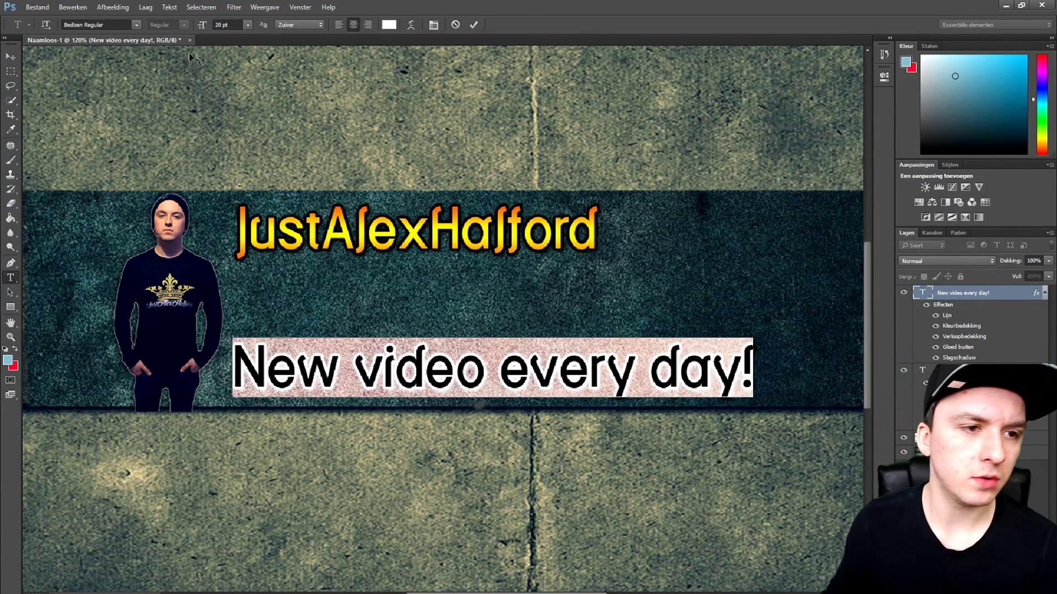
Set the tagline to 15 pt and move it up beneath 'JustAlexHalford'
left_click(235, 24)
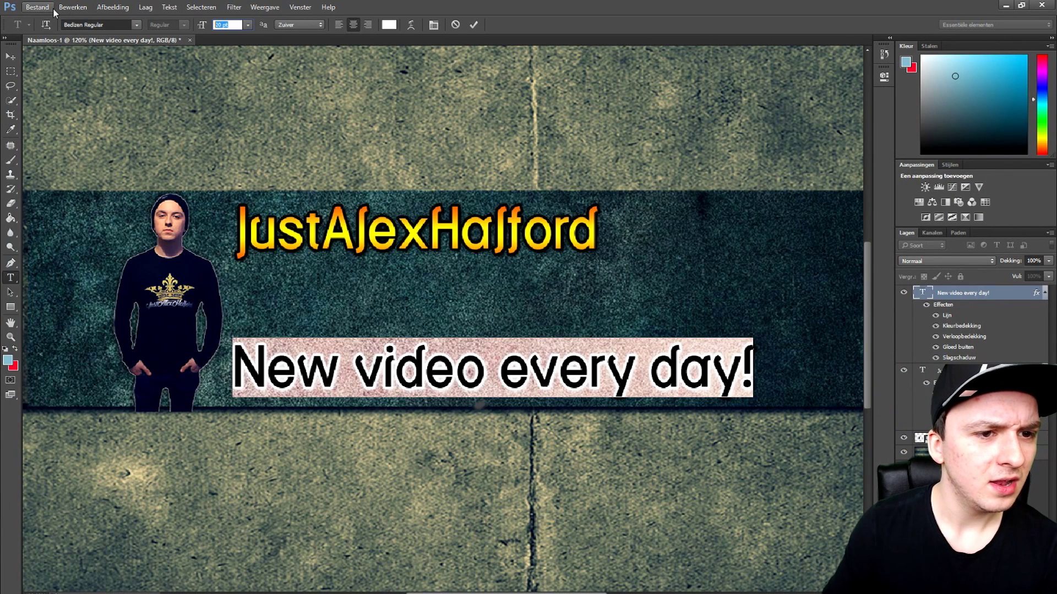
type("15")
key("Return")
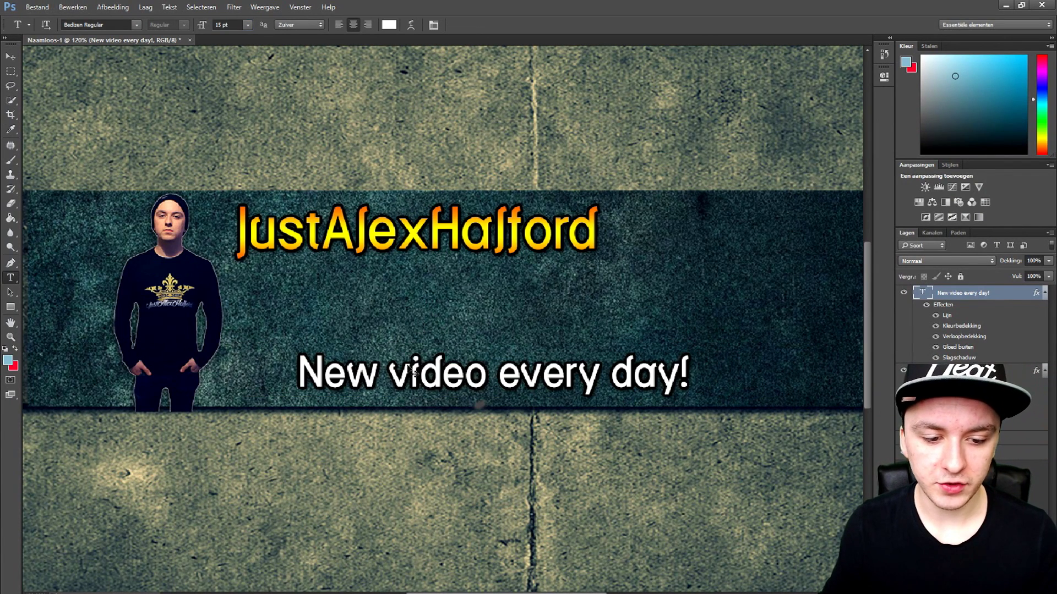
left_click_drag(408, 368, 362, 271)
scroll(329, 321, "down", 2)
scroll(329, 320, "down", 2)
scroll(329, 320, "up", 2)
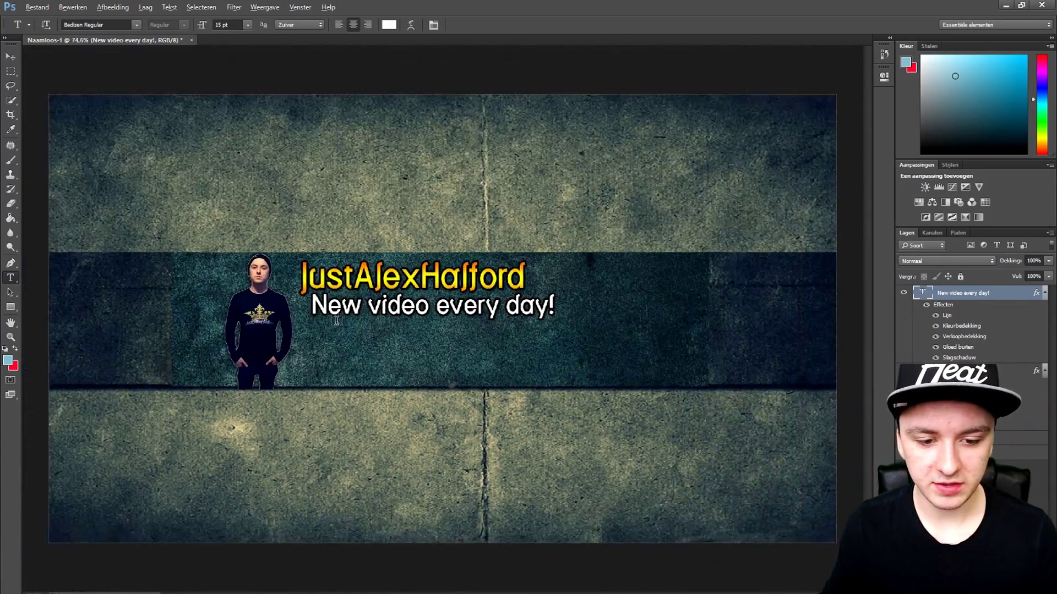
scroll(572, 363, "up", 1)
scroll(423, 373, "up", 1)
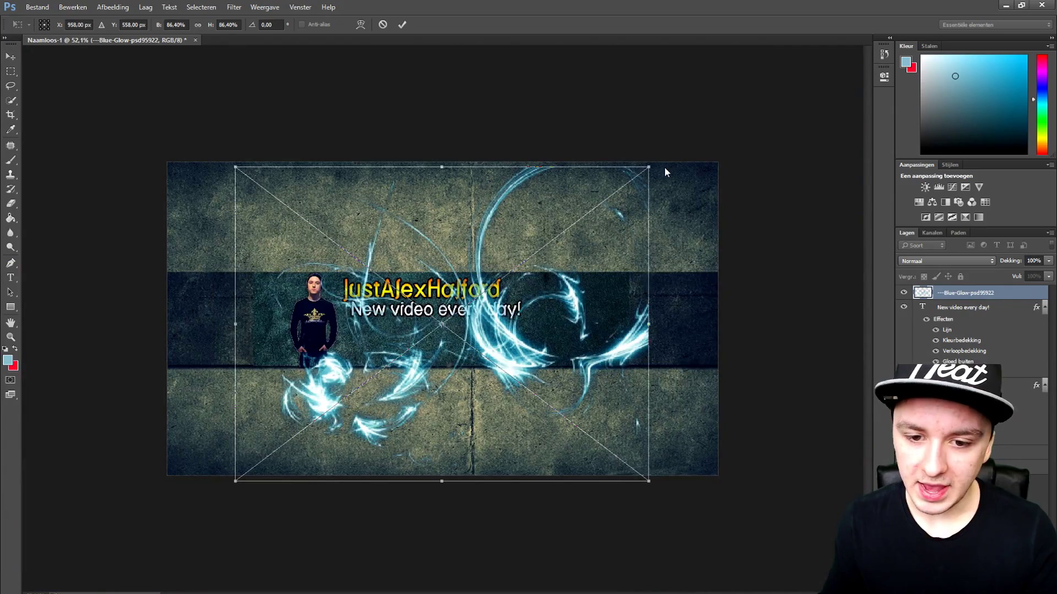
Scale the blue glow image to about 30% and centre it in the teal band
left_click_drag(652, 166, 415, 333)
scroll(418, 333, "up", 2)
left_click_drag(337, 408, 426, 268)
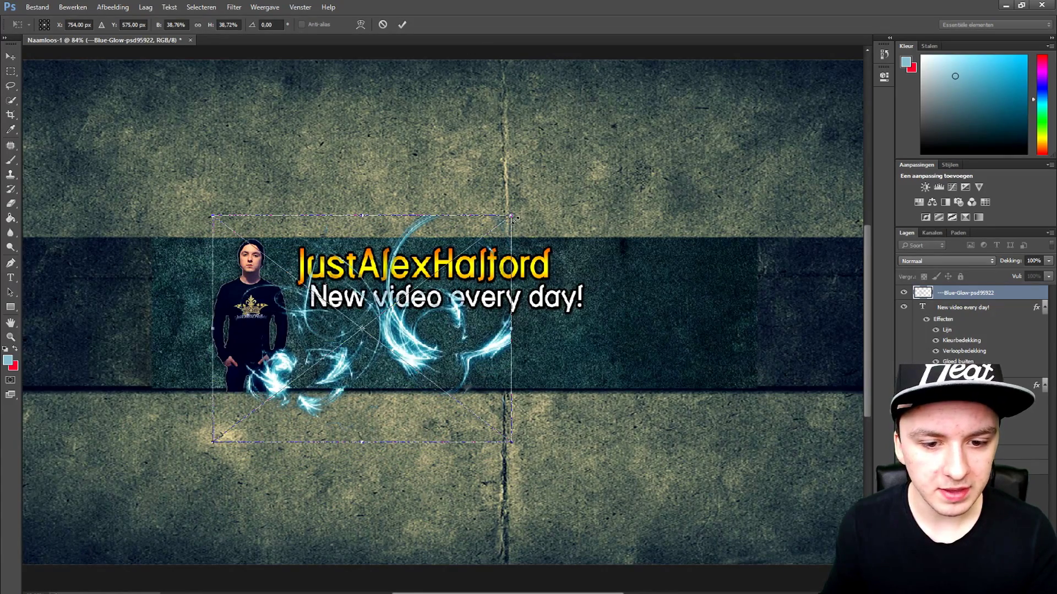
left_click_drag(512, 218, 474, 256)
scroll(421, 297, "up", 2)
left_click_drag(493, 219, 478, 231)
Commit the glow image's size and position and browse the layer blending modes
key("Return")
key("t")
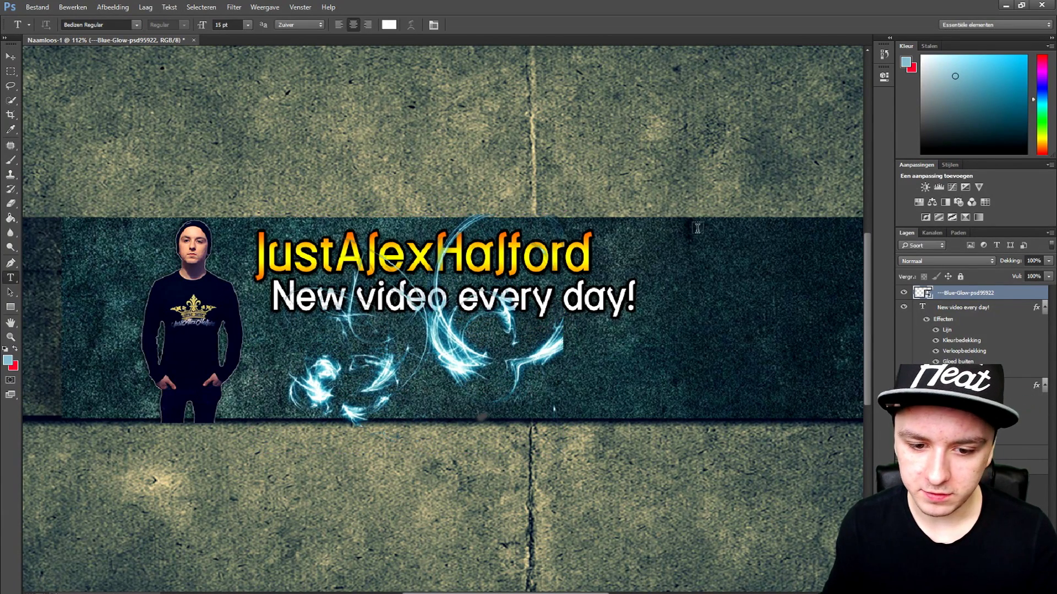
left_click(926, 265)
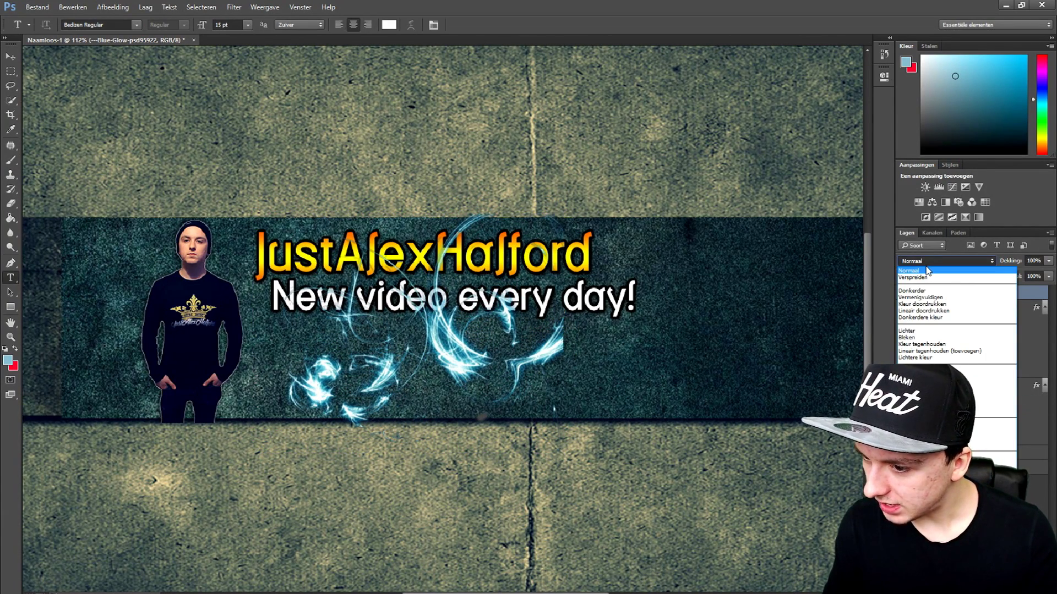
left_click(926, 266)
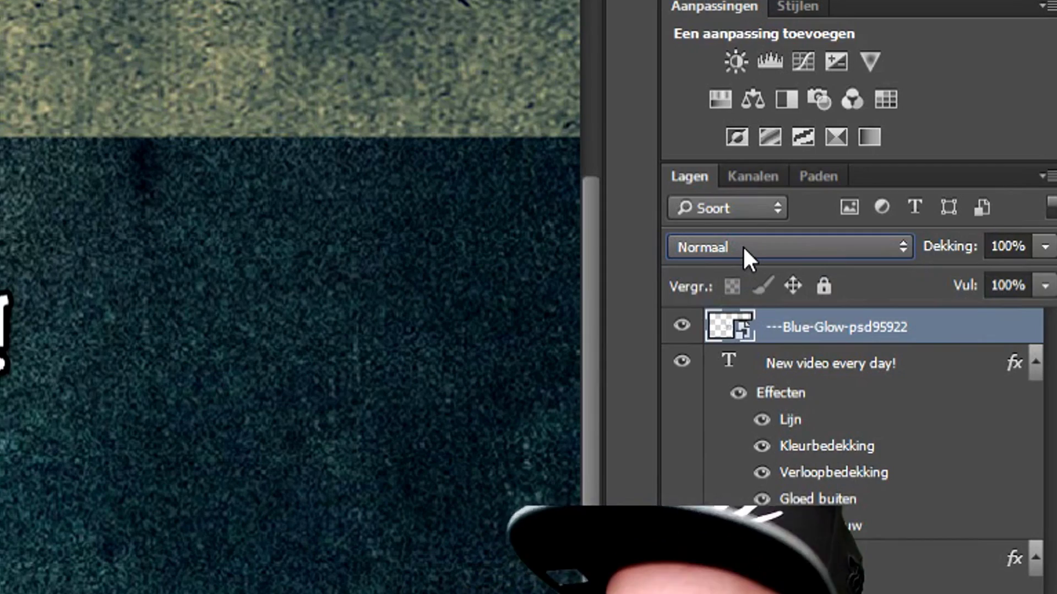
left_click(931, 260)
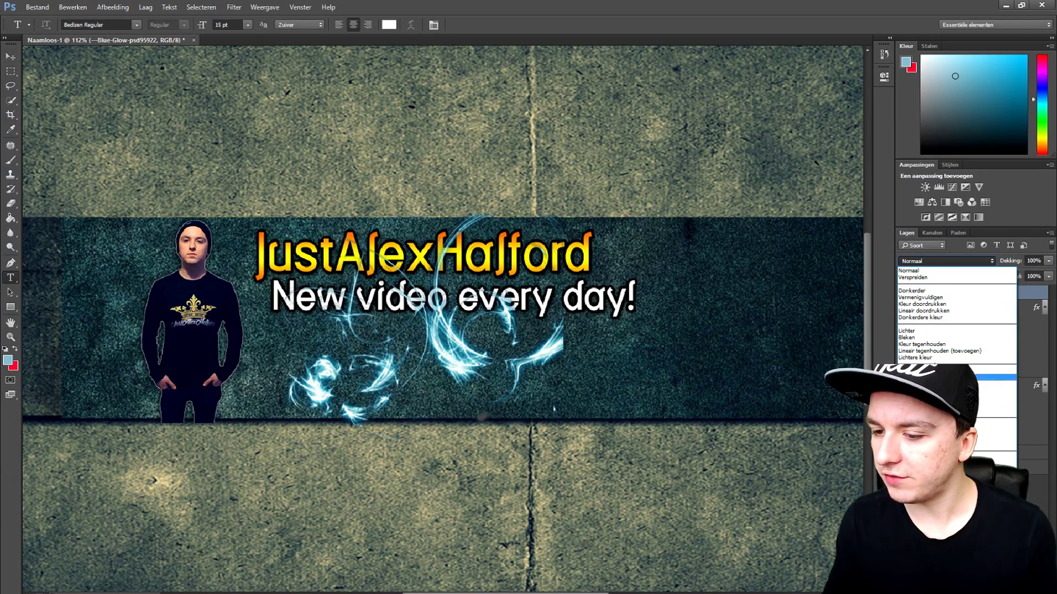
left_click(935, 271)
Set the glow to Kleur tegenhouden (Color Dodge) blending and move it below the text layers
key("Down")
key("Down")
key("Down")
key("Down")
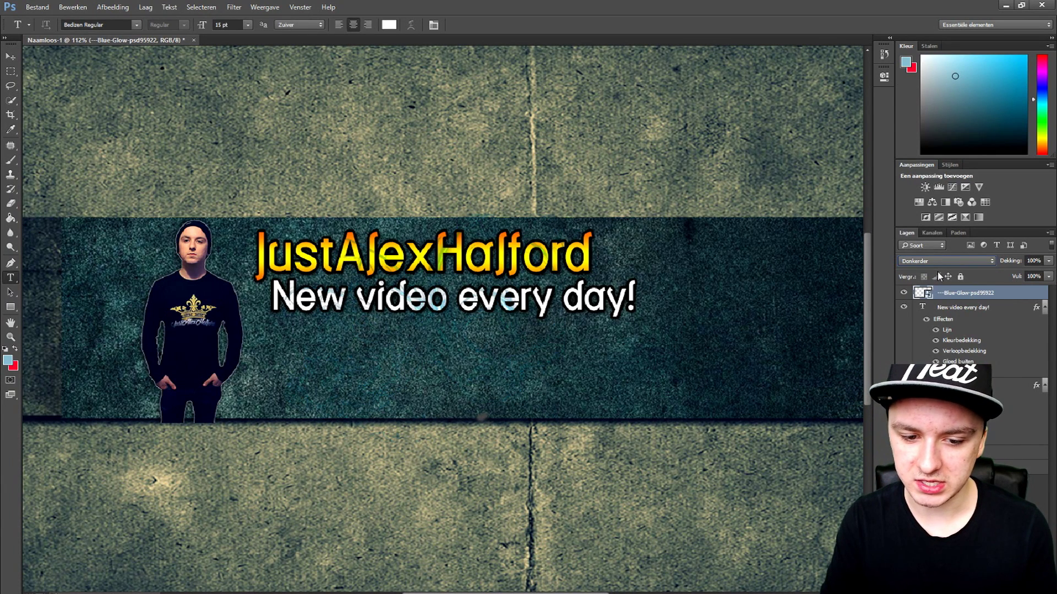
key("Down")
key("Down")
key("Down")
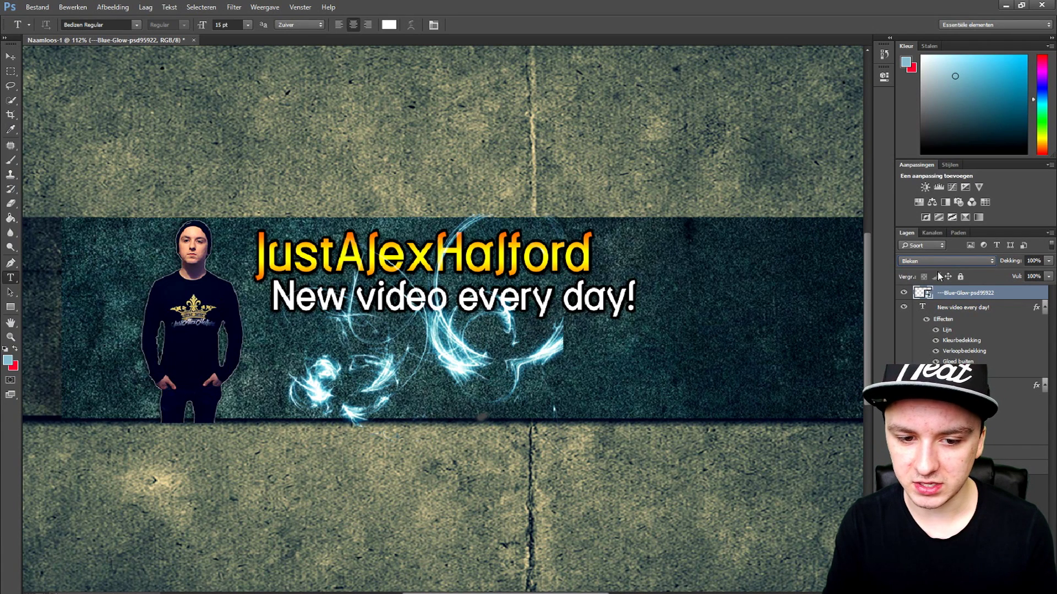
key("Down")
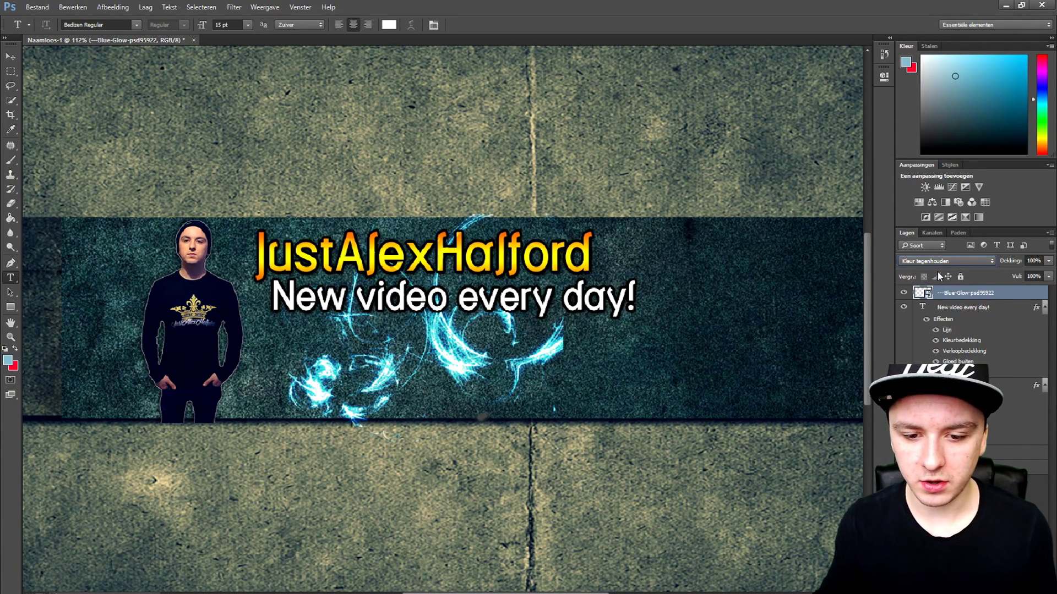
left_click_drag(961, 292, 1024, 441)
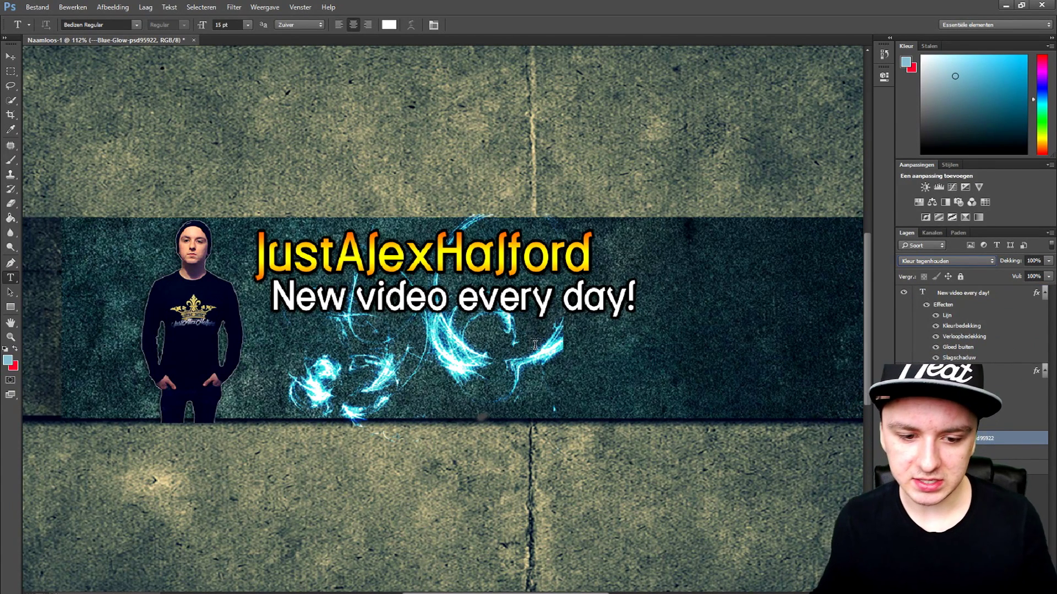
key("alt")
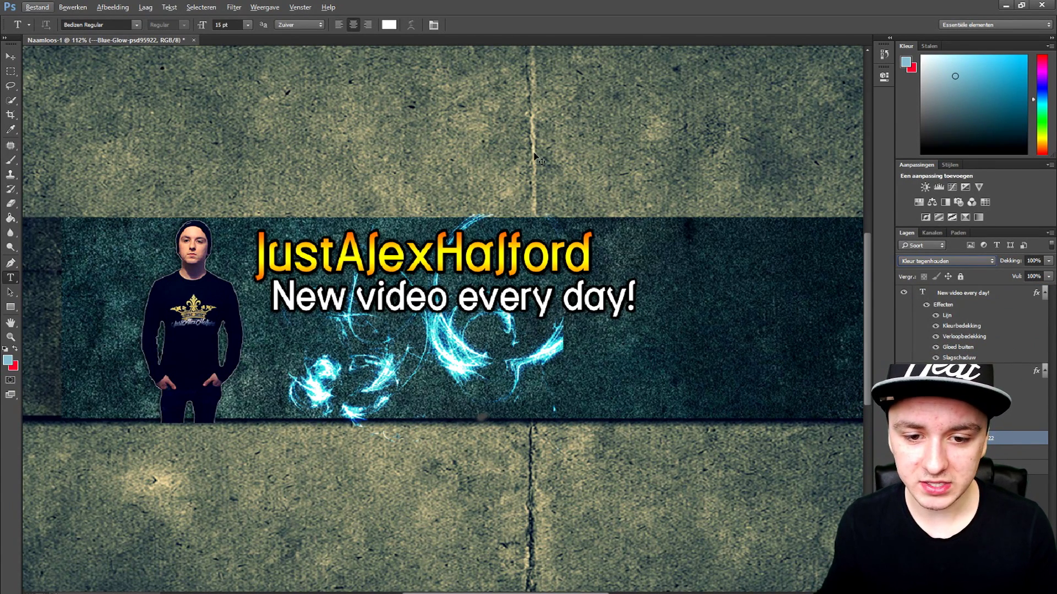
key("alt")
Leave text editing by switching to the Move tool
key("v")
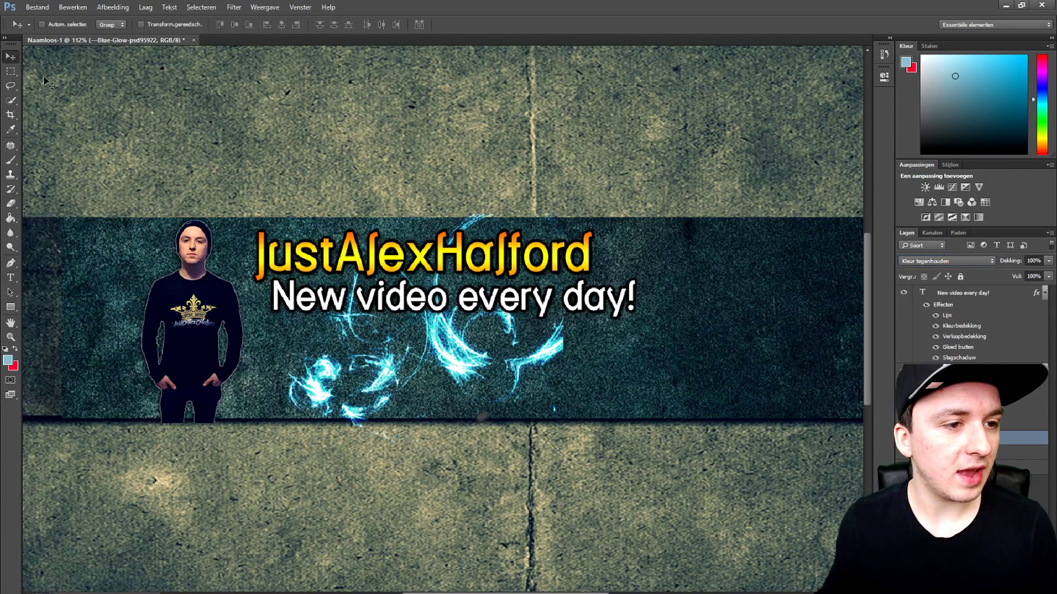
scroll(342, 173, "down", 3)
key("alt")
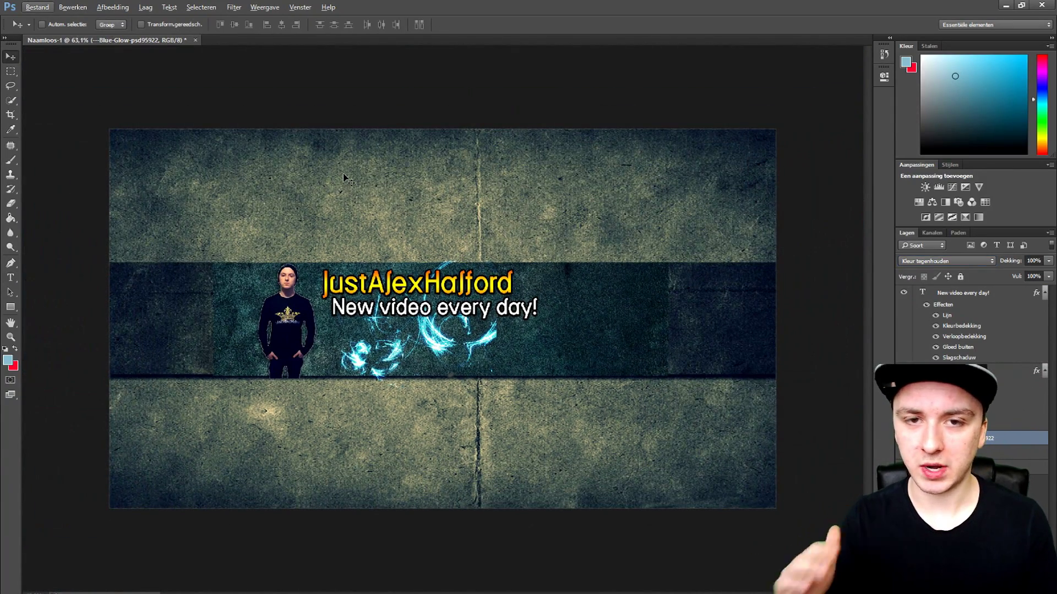
Save the banner with Opslaan als as JPEG 'Test' in the 19 februari thumbnail tutorial folder
left_click(37, 8)
left_click(78, 131)
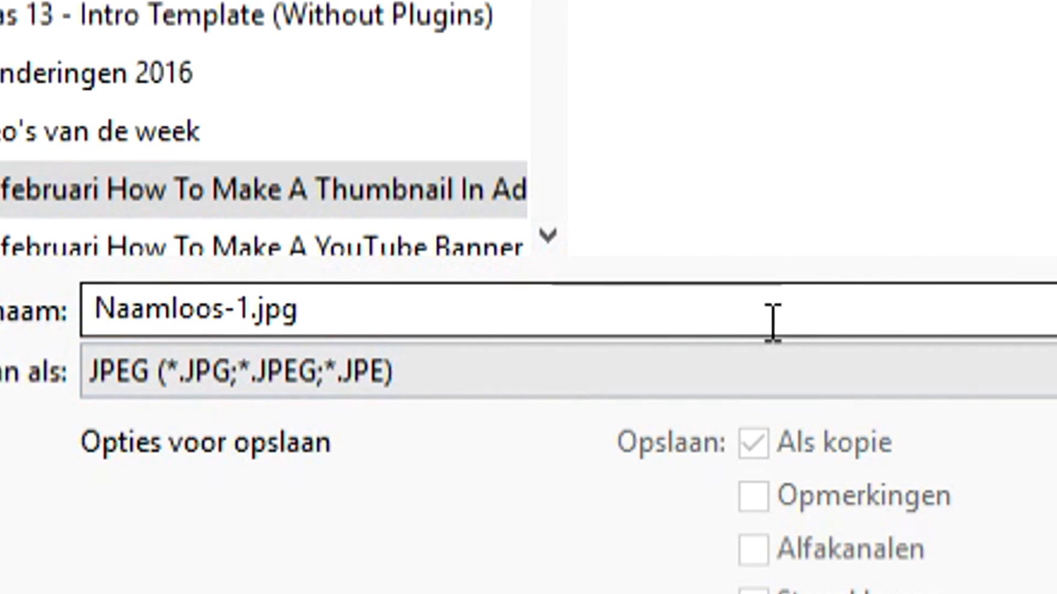
double_click(480, 436)
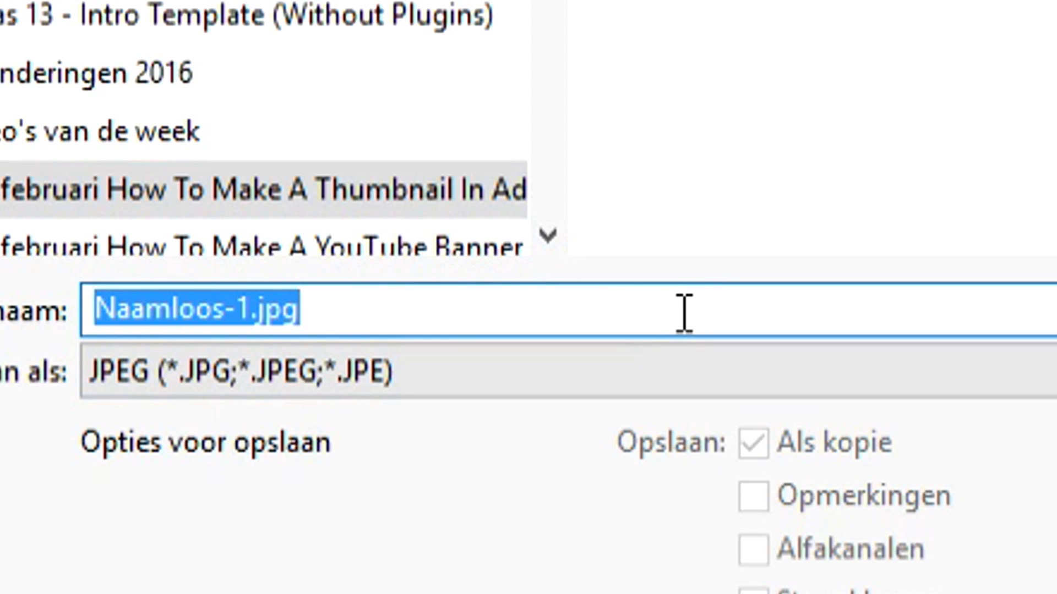
type("Test")
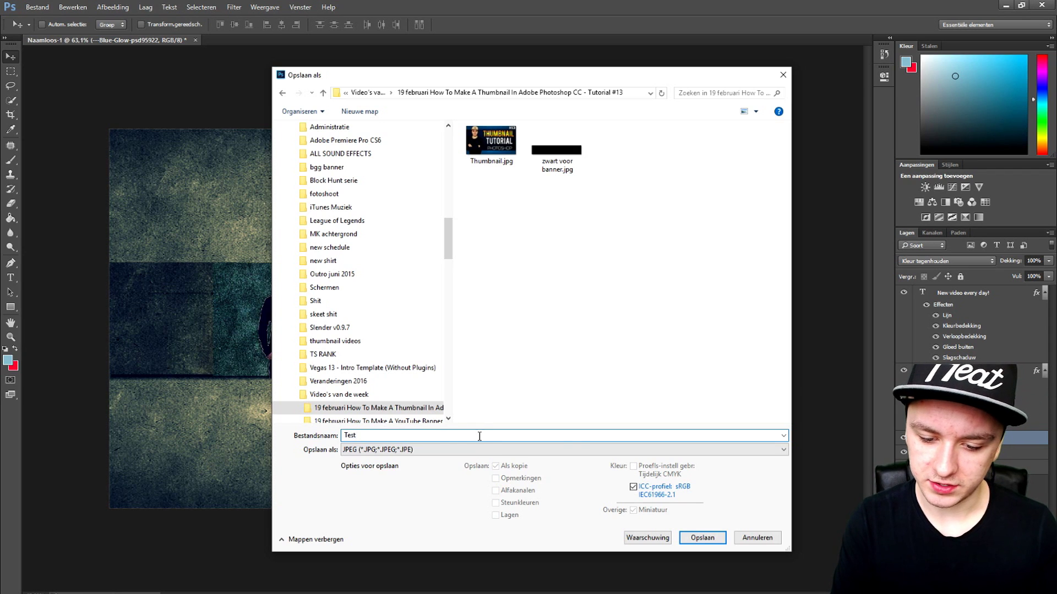
key("Return")
key("Return")
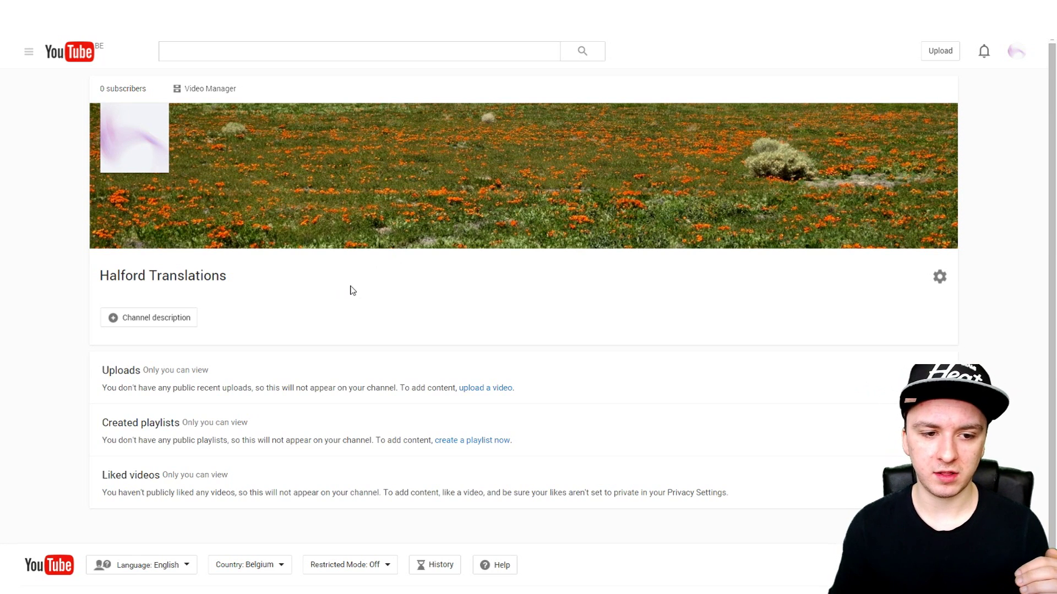
Choose Edit channel art from the YouTube banner's pencil menu
mouse_move(421, 221)
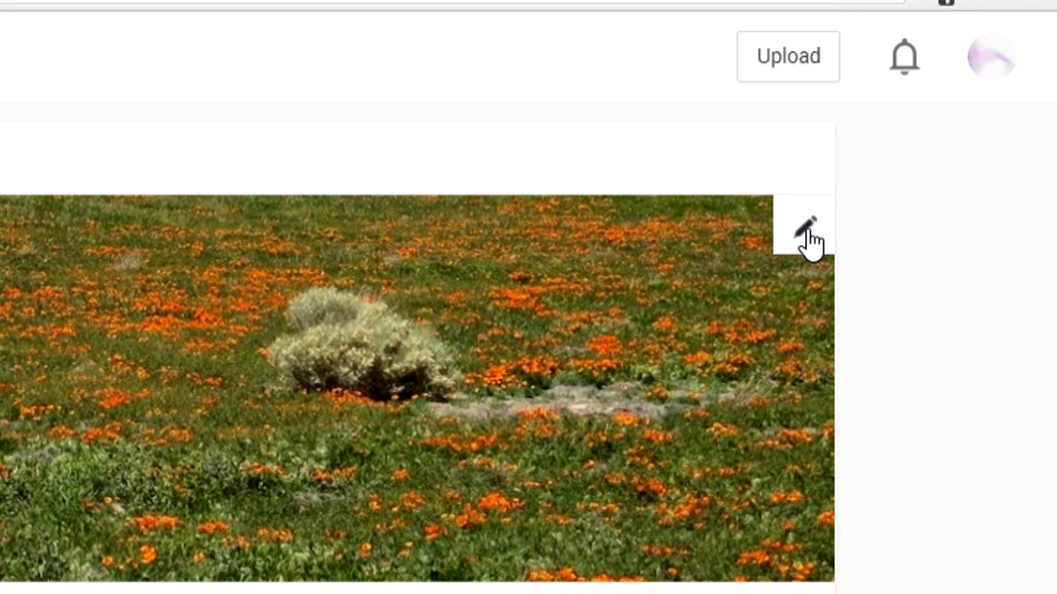
left_click(947, 117)
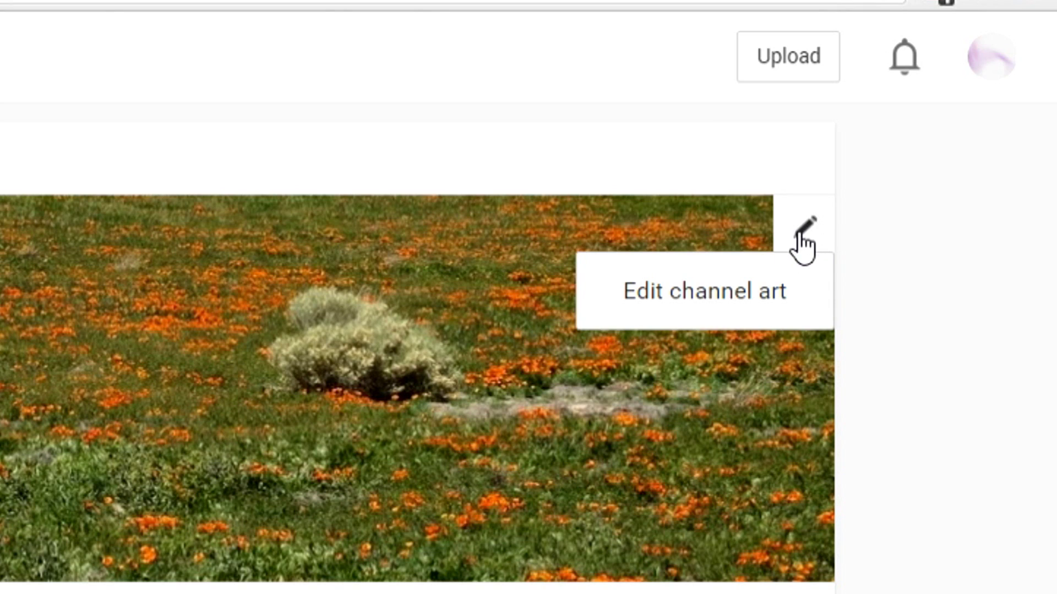
left_click(674, 292)
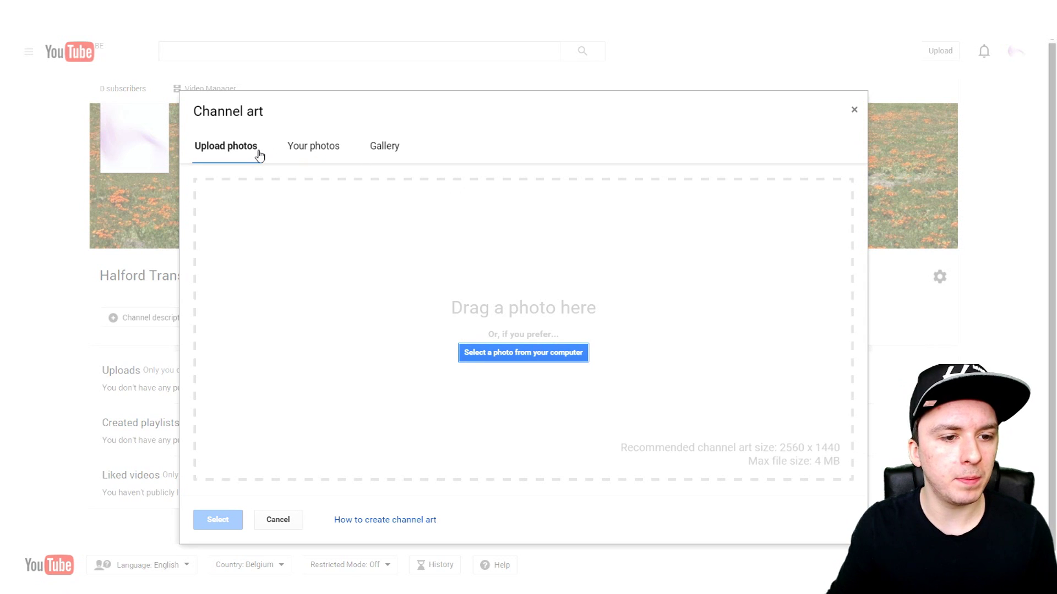
Upload the saved banner JPEG from the computer as YouTube channel art
left_click(480, 362)
double_click(549, 116)
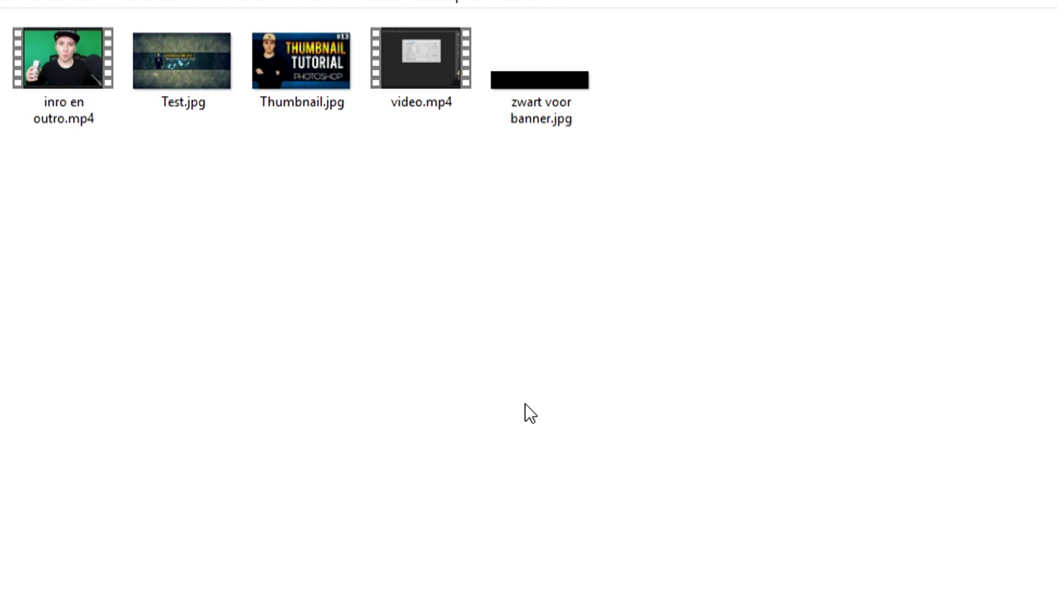
Open Test.jpg with Paint via Openen met and maximize the Paint window
right_click(196, 82)
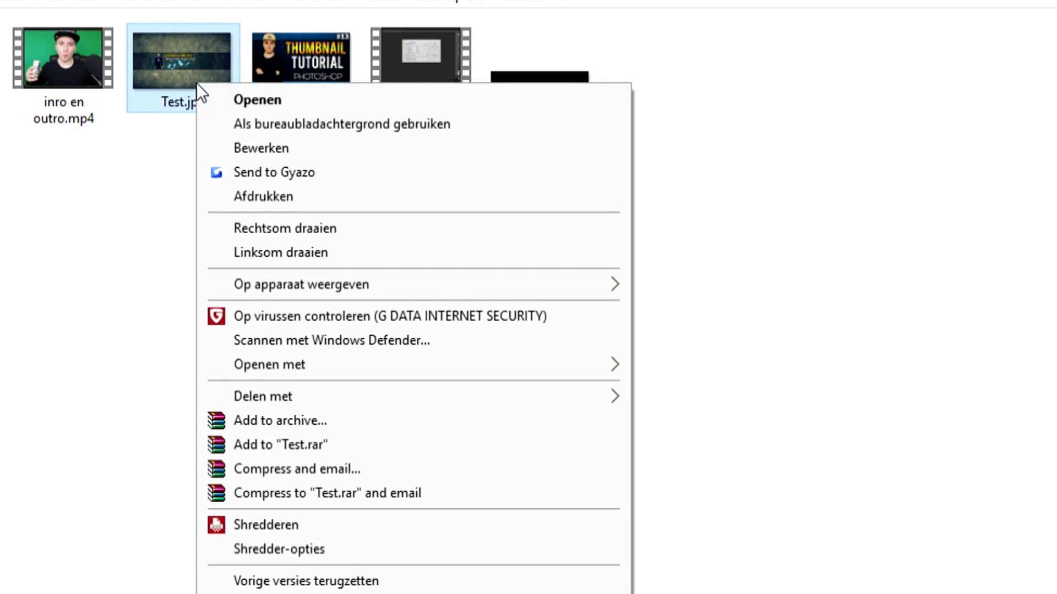
mouse_move(444, 367)
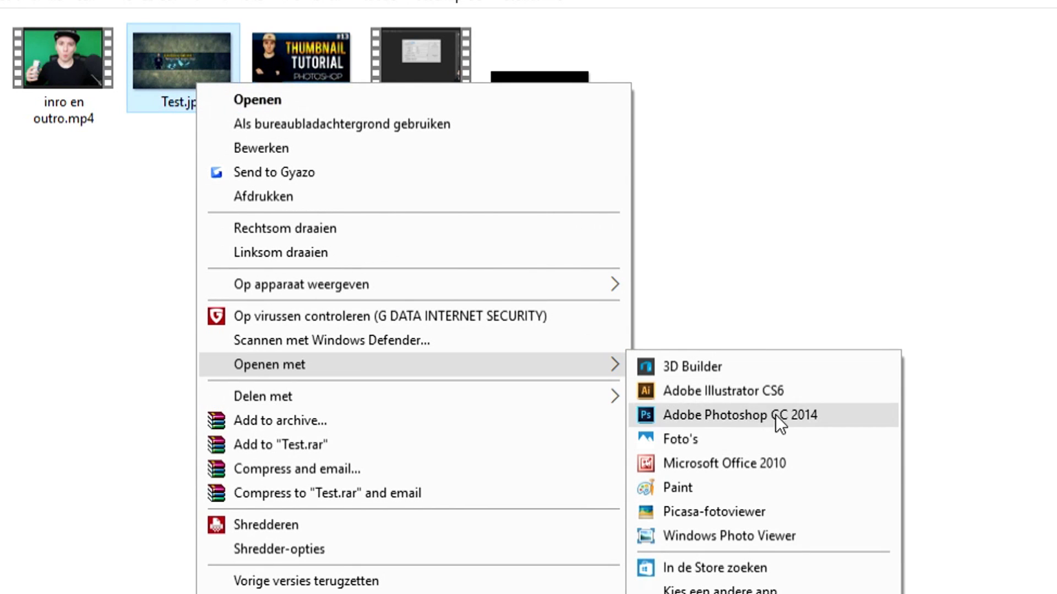
left_click(779, 488)
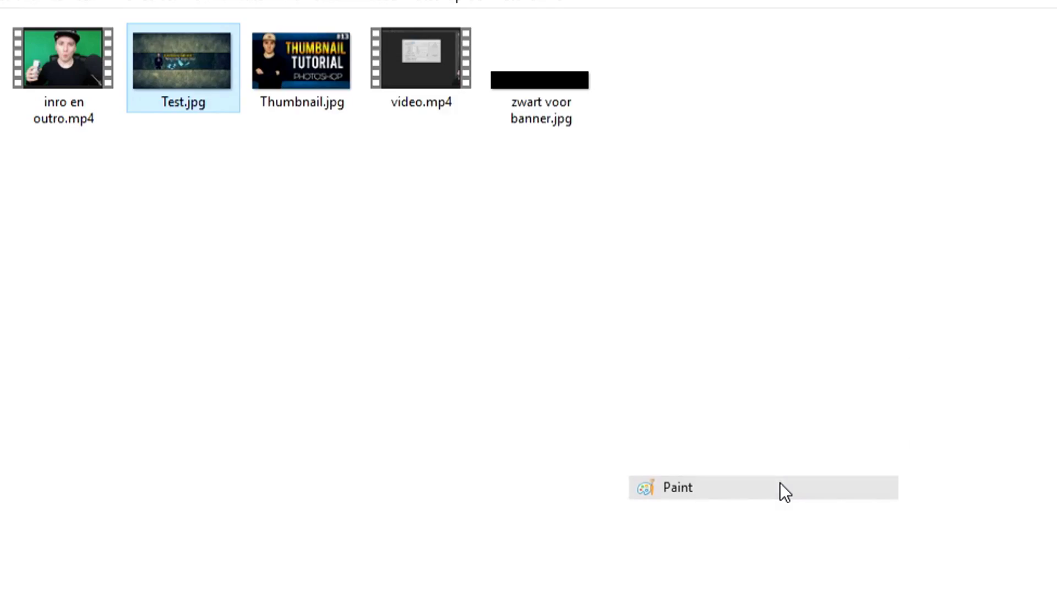
double_click(388, 37)
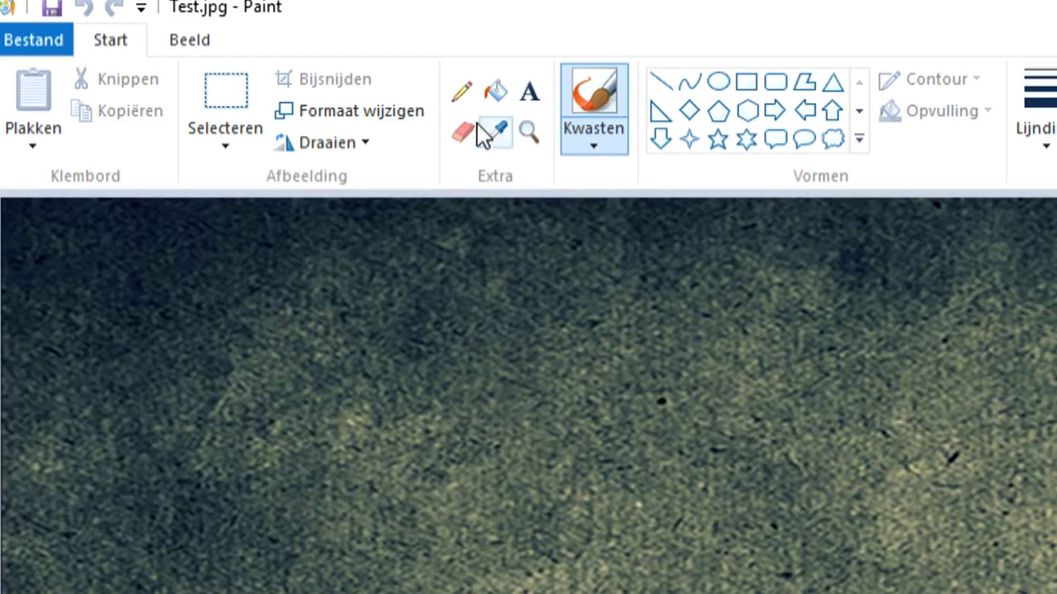
Resize the image in pixels to 3000 wide, keeping proportions so height becomes 1687
left_click(399, 117)
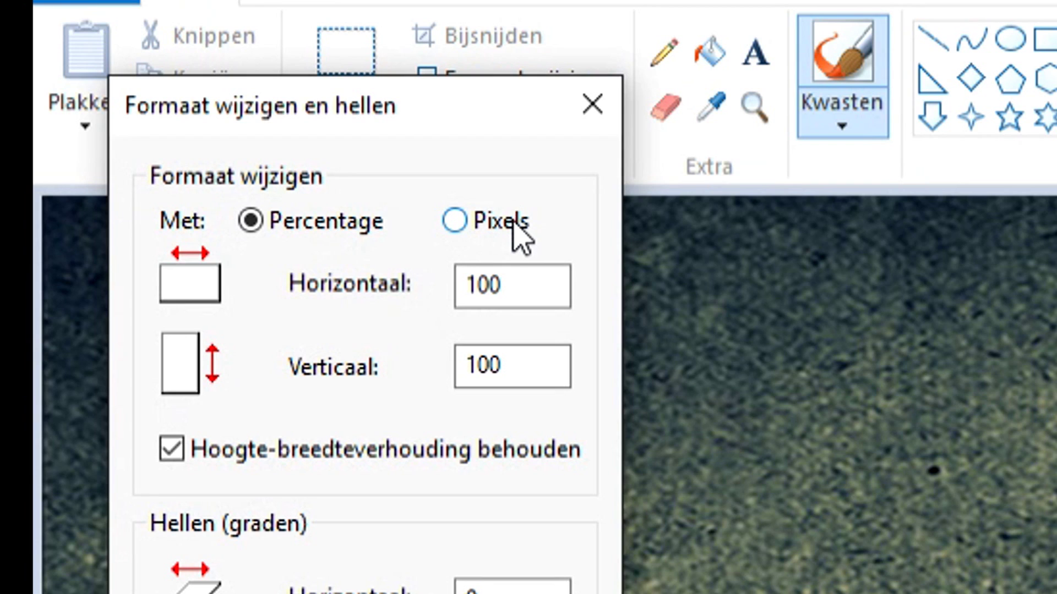
left_click(137, 88)
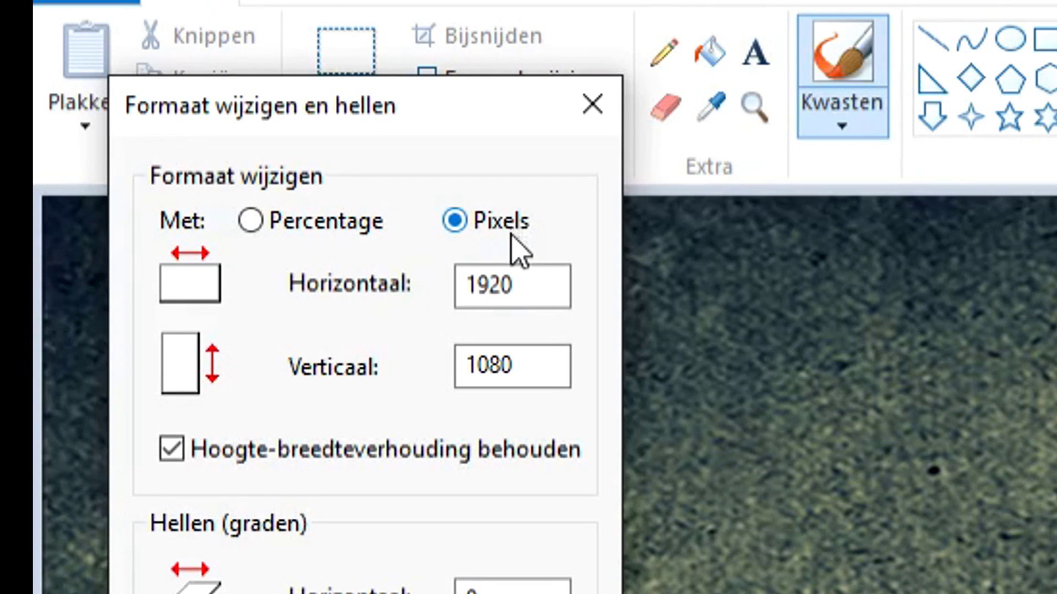
double_click(536, 283)
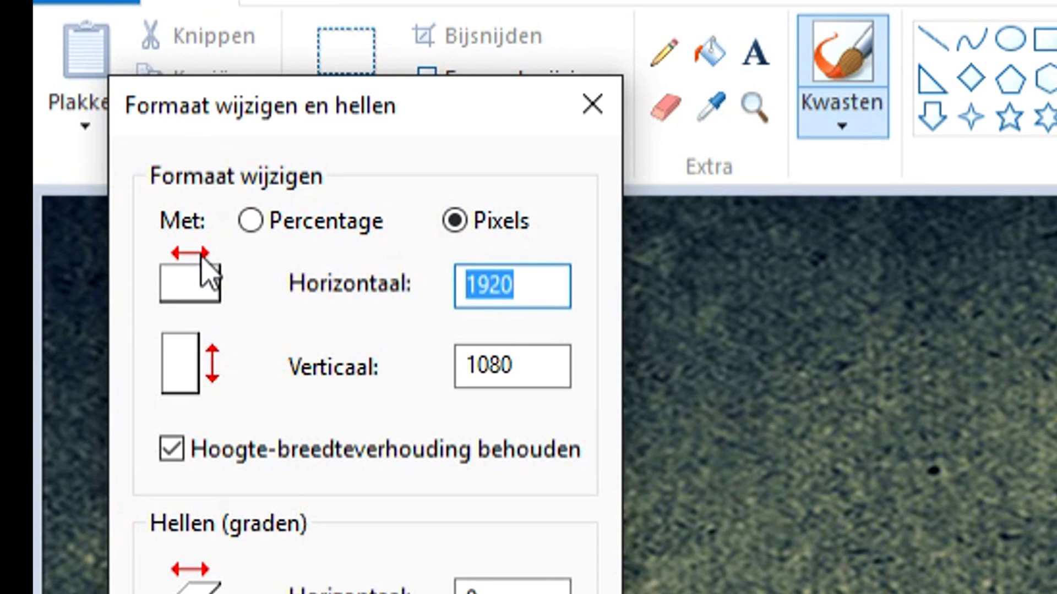
type("3000")
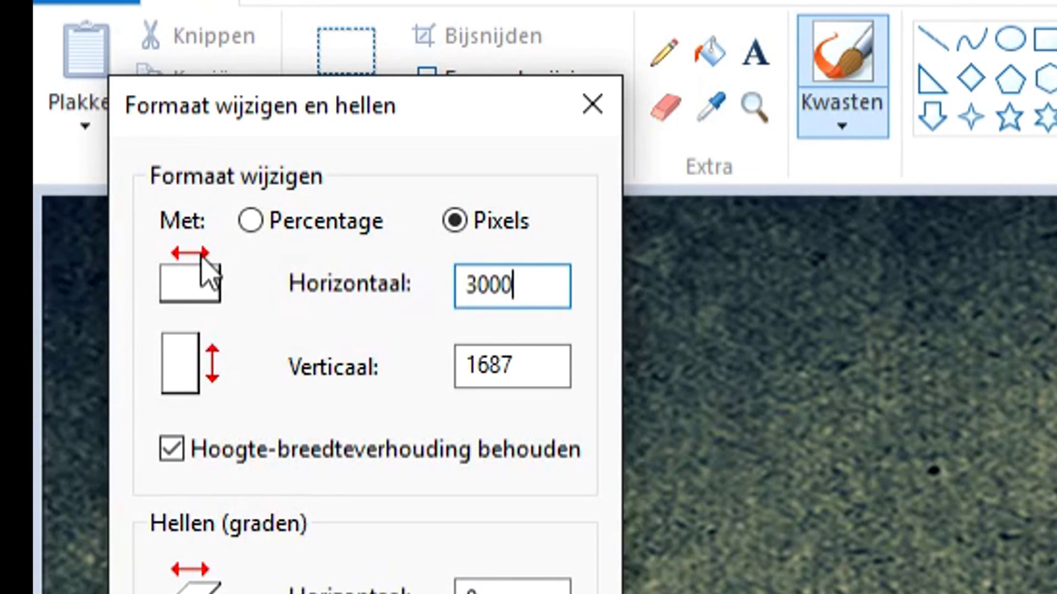
key("Return")
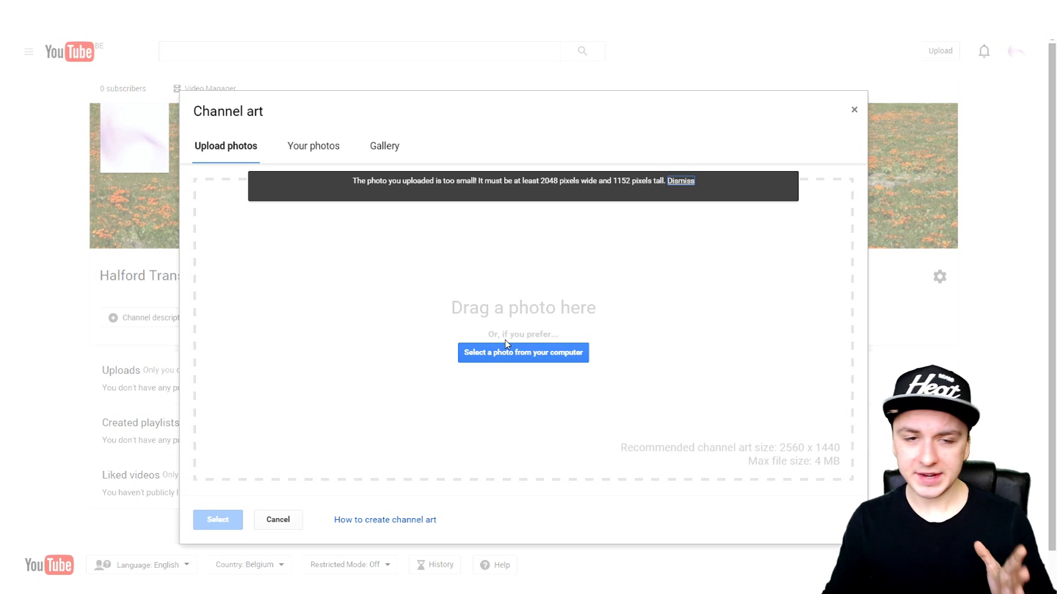
Upload the enlarged Test.jpg and select it as the YouTube channel art
left_click(502, 359)
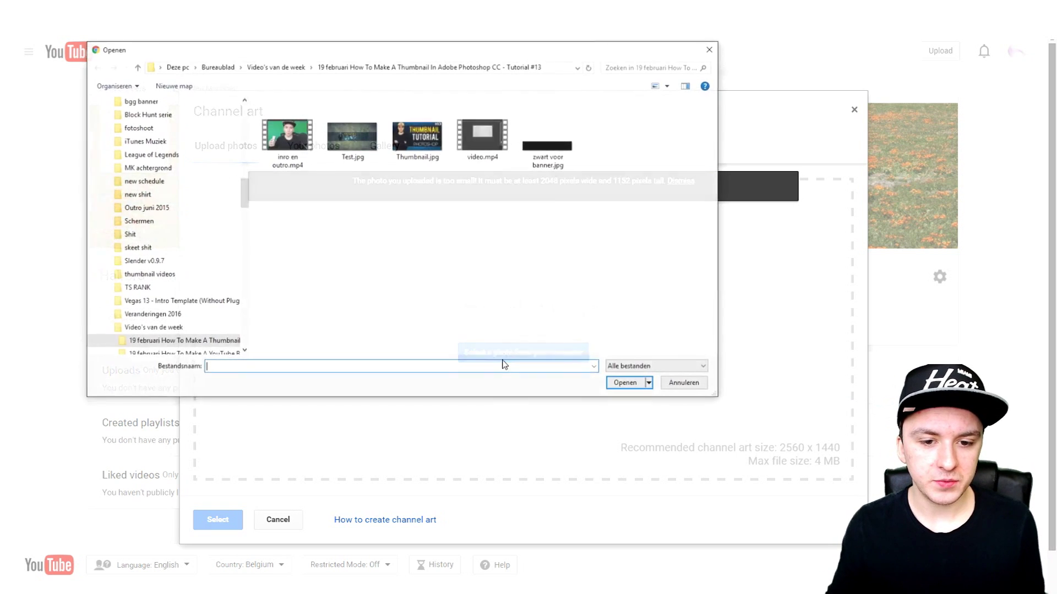
double_click(359, 151)
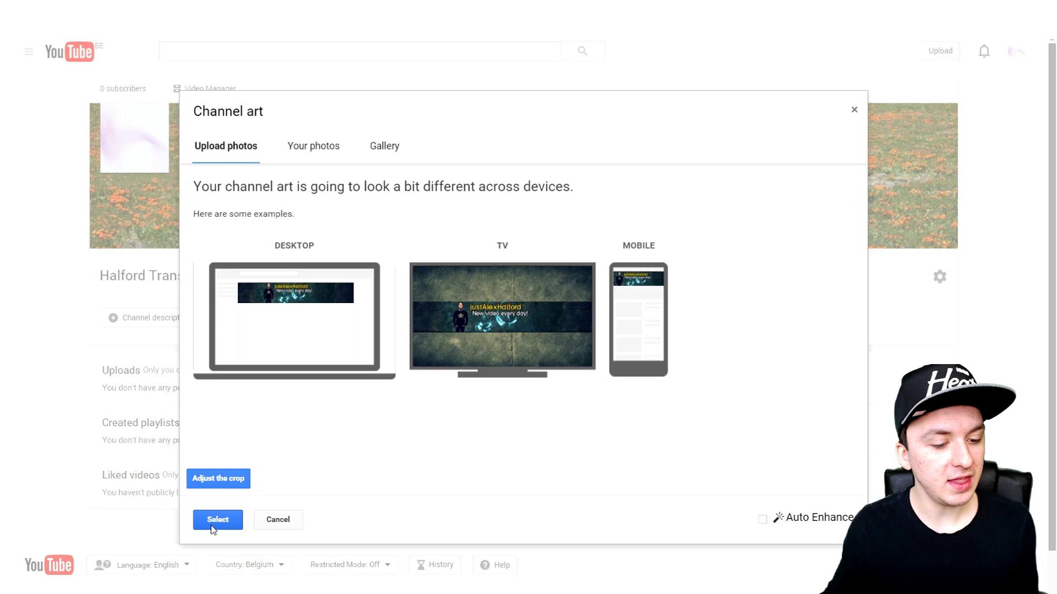
left_click(215, 523)
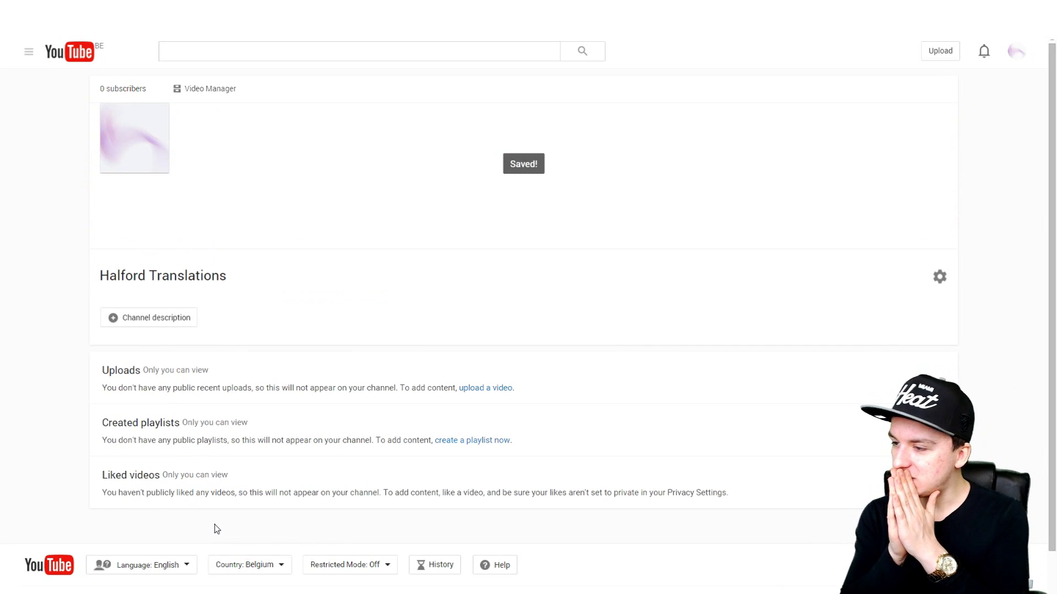